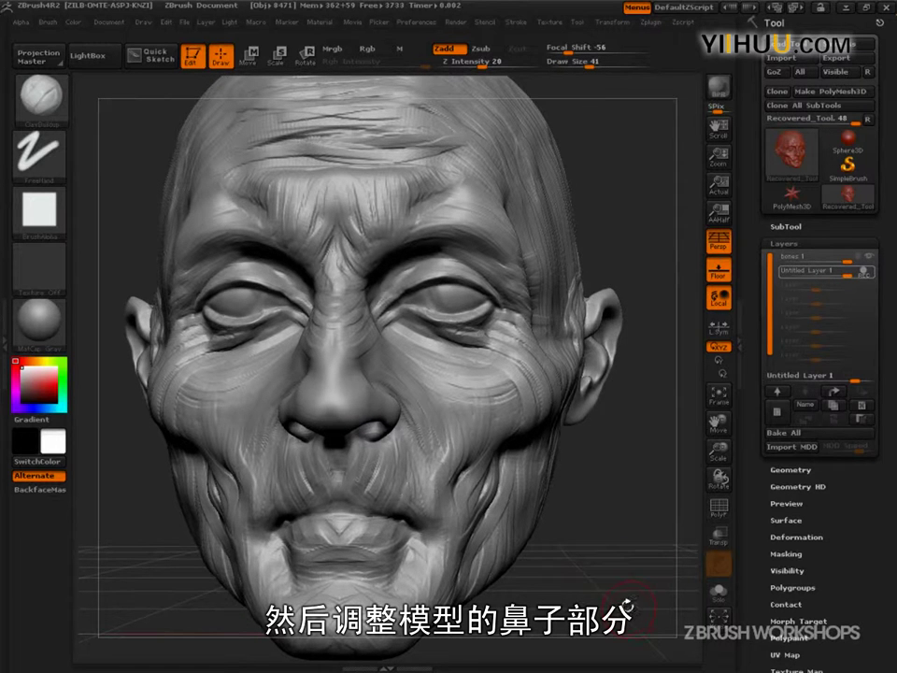
# Step: Trim the nose of the head down to a flat plane with the TrimDynamic brush at draw size 50
pyautogui.moveTo(626, 609); pyautogui.dragTo(420, 603)
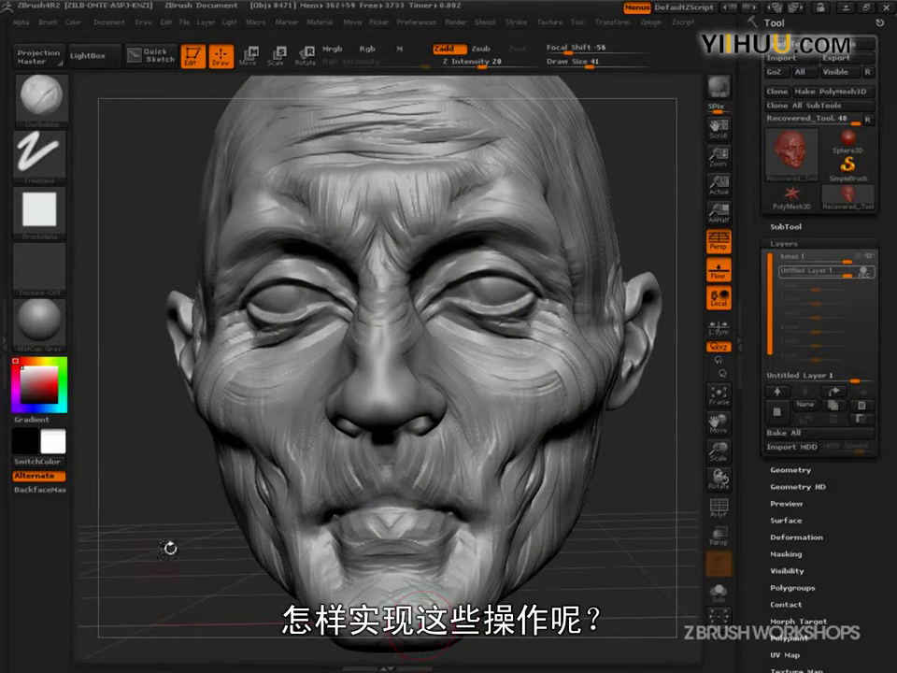
pyautogui.click(37, 79)
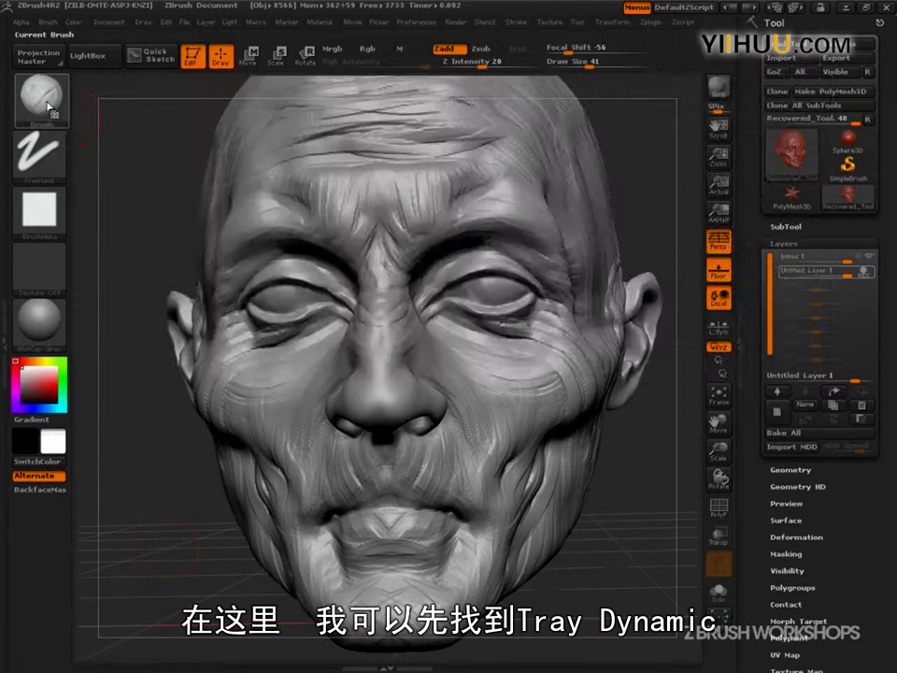
pyautogui.click(56, 114)
pyautogui.click(731, 308)
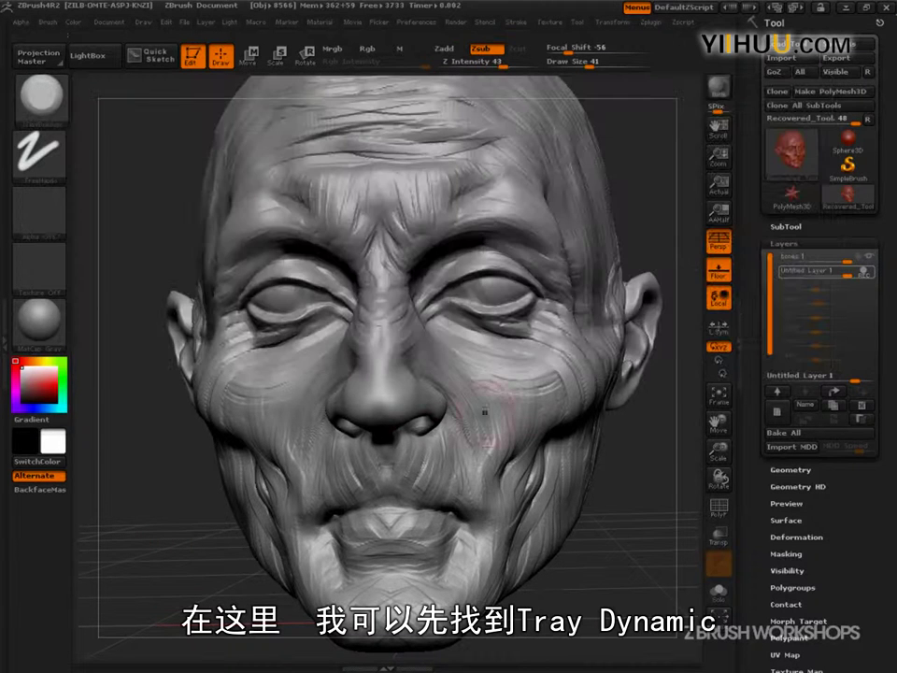
pyautogui.press('s')
pyautogui.moveTo(386, 415); pyautogui.dragTo(402, 414)
pyautogui.moveTo(625, 546); pyautogui.dragTo(645, 486)
pyautogui.press('x')
pyautogui.moveTo(408, 397)
pyautogui.mouseDown()
pyautogui.moveTo(398, 400)
pyautogui.moveTo(400, 381)
pyautogui.moveTo(394, 388)
pyautogui.moveTo(385, 375)
pyautogui.moveTo(391, 392)
pyautogui.moveTo(364, 386)
pyautogui.mouseUp()
pyautogui.moveTo(657, 270)
pyautogui.mouseDown()
pyautogui.moveTo(677, 314)
pyautogui.moveTo(689, 318)
pyautogui.mouseUp()
pyautogui.moveTo(378, 352)
pyautogui.mouseDown()
pyautogui.moveTo(372, 357)
pyautogui.moveTo(378, 327)
pyautogui.moveTo(378, 372)
pyautogui.moveTo(370, 385)
pyautogui.moveTo(377, 344)
pyautogui.moveTo(376, 377)
pyautogui.moveTo(354, 399)
pyautogui.mouseUp()
# Step: Press a rounded hollow into the flattened nose area with the TrimDynamic brush at draw size 29
pyautogui.press('s')
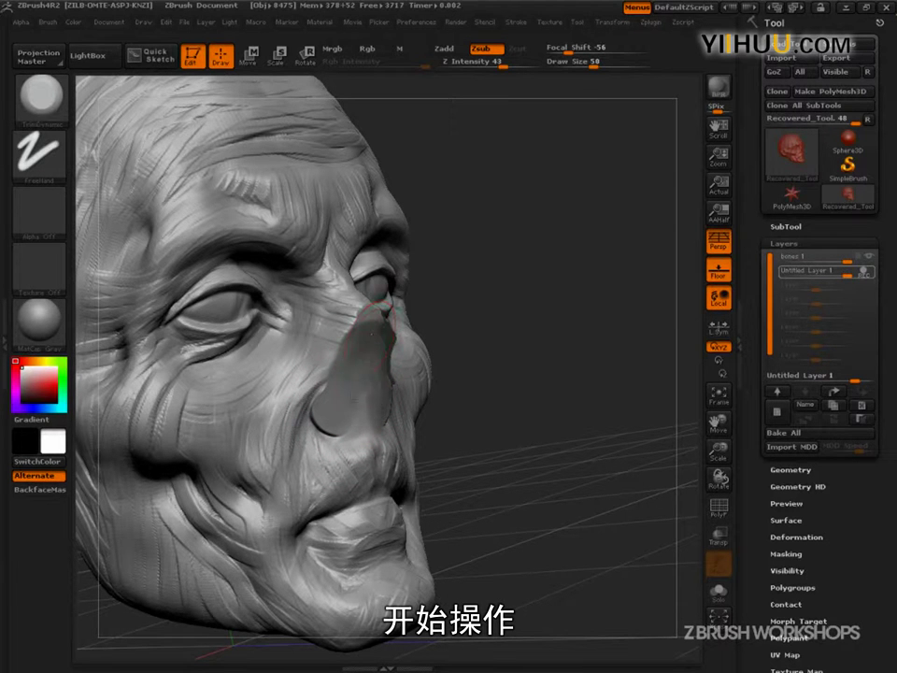
pyautogui.press('s')
pyautogui.moveTo(354, 407); pyautogui.dragTo(314, 400)
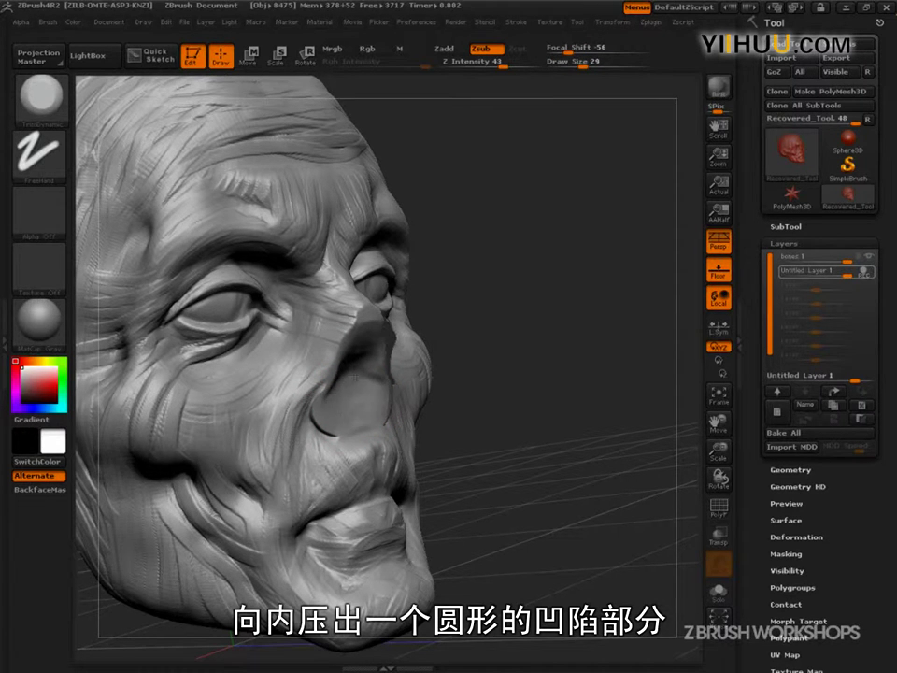
pyautogui.moveTo(509, 363); pyautogui.dragTo(421, 402)
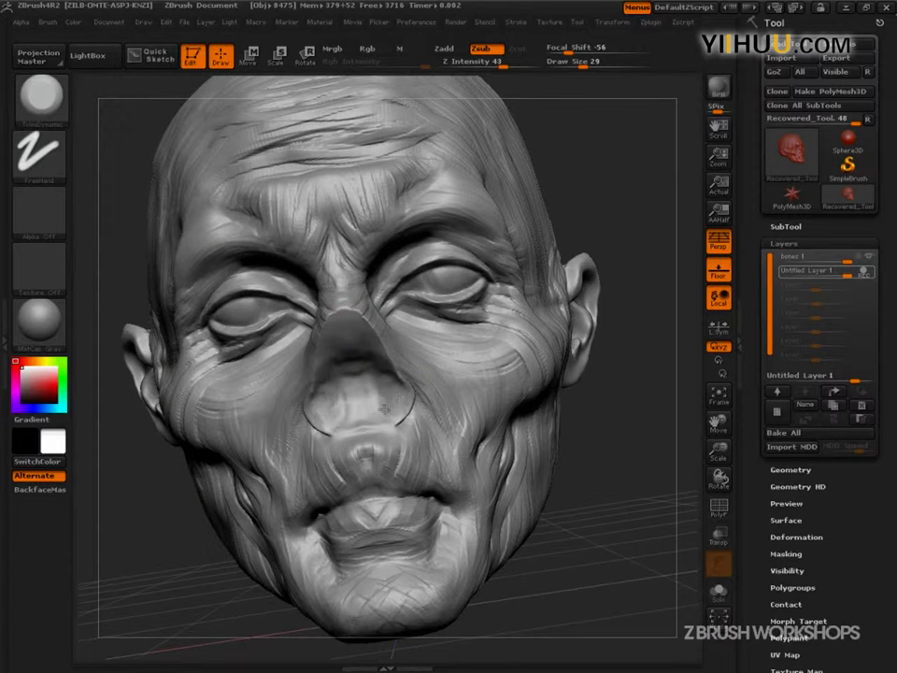
pyautogui.moveTo(612, 453); pyautogui.dragTo(369, 404)
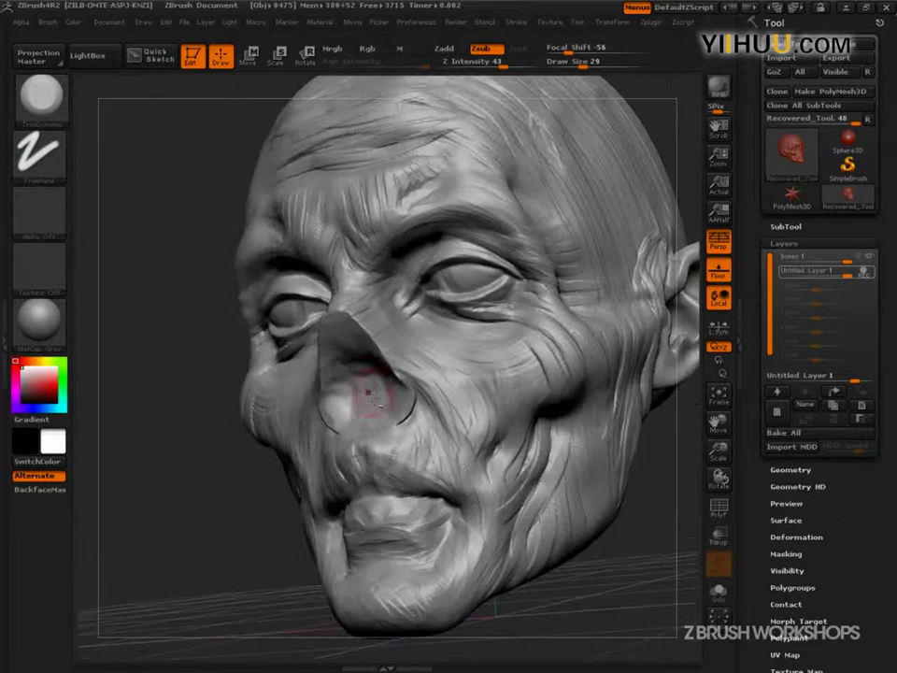
# Step: Even out the nose cavity at draw size 50 and flatten the upper lip area just below it
pyautogui.click(593, 65)
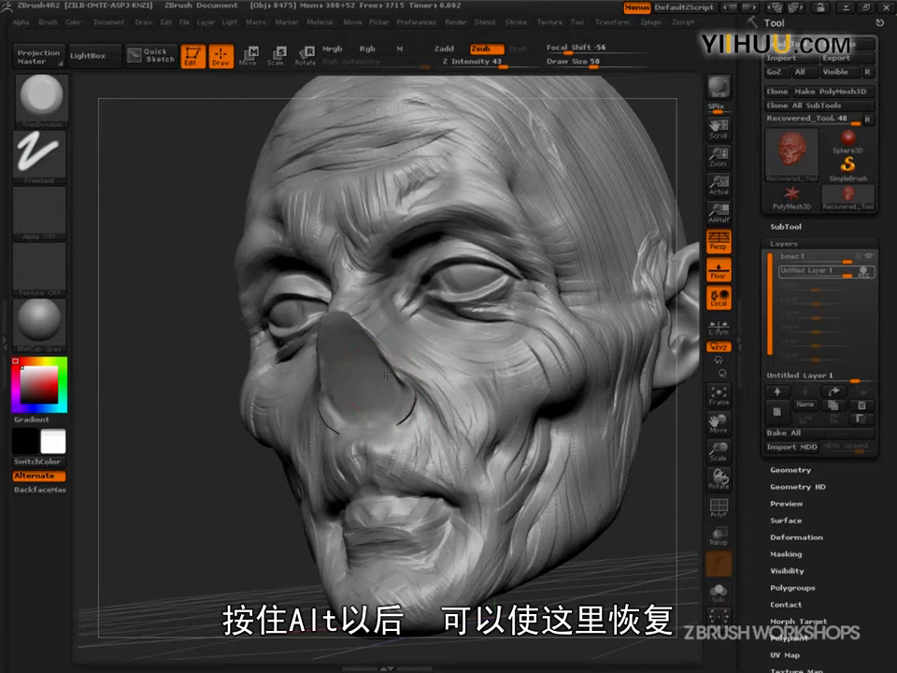
pyautogui.moveTo(234, 478); pyautogui.dragTo(317, 594)
pyautogui.keyDown('alt'); pyautogui.moveTo(565, 511); pyautogui.dragTo(509, 460); pyautogui.keyUp('alt')
pyautogui.moveTo(552, 534); pyautogui.dragTo(630, 590)
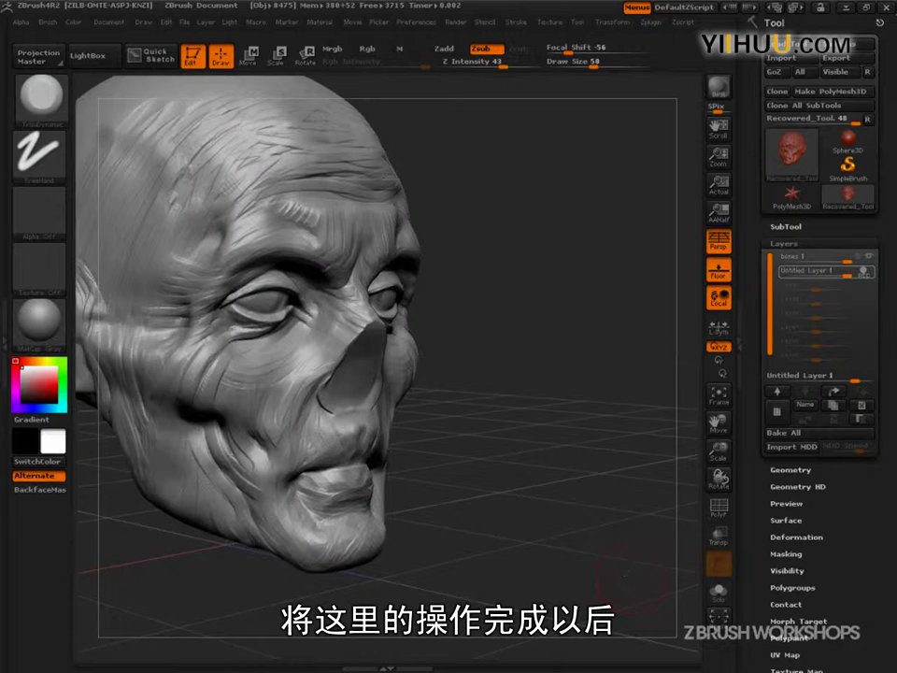
pyautogui.moveTo(351, 432)
pyautogui.mouseDown()
pyautogui.moveTo(372, 407)
pyautogui.moveTo(361, 425)
pyautogui.moveTo(343, 424)
pyautogui.moveTo(357, 441)
pyautogui.mouseUp()
pyautogui.moveTo(441, 475)
pyautogui.mouseDown()
pyautogui.moveTo(511, 481)
pyautogui.moveTo(350, 430)
pyautogui.mouseUp()
pyautogui.moveTo(505, 461); pyautogui.dragTo(117, 164)
# Step: Sculpt a central septum and two recessed channels inside the nose cavity with the ClayBuildup brush, raising the draw size to 48
pyautogui.click(39, 98)
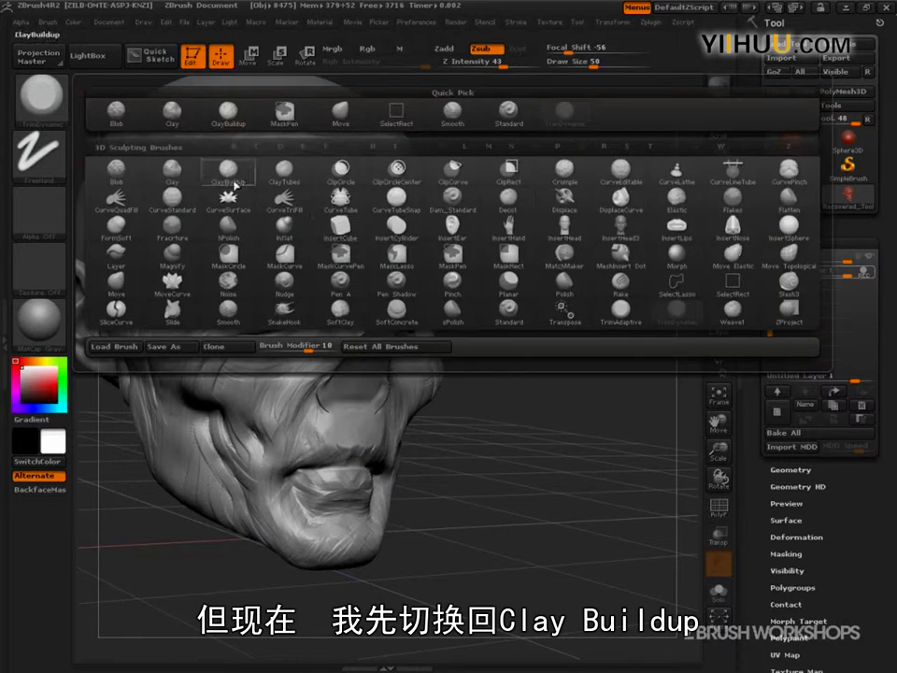
pyautogui.click(230, 178)
pyautogui.moveTo(475, 454)
pyautogui.keyDown('alt'); pyautogui.mouseDown()
pyautogui.moveTo(582, 518)
pyautogui.moveTo(594, 512)
pyautogui.mouseUp(); pyautogui.keyUp('alt')
pyautogui.press(']')
pyautogui.moveTo(376, 397)
pyautogui.mouseDown()
pyautogui.moveTo(368, 388)
pyautogui.moveTo(414, 389)
pyautogui.mouseUp()
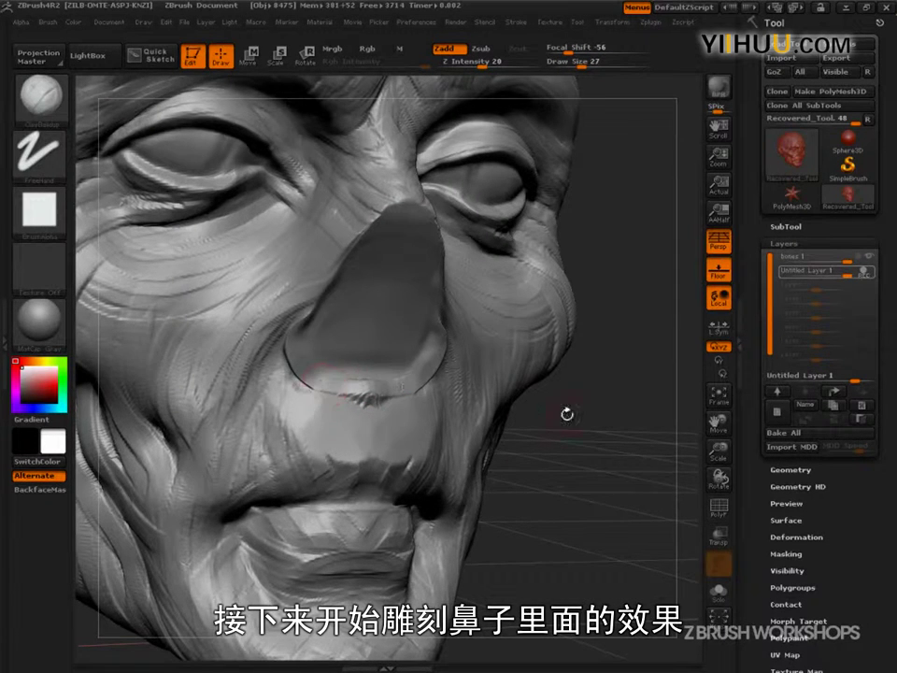
pyautogui.moveTo(524, 400); pyautogui.dragTo(562, 402)
pyautogui.press('s')
pyautogui.click(396, 373)
pyautogui.moveTo(344, 345)
pyautogui.mouseDown()
pyautogui.moveTo(348, 302)
pyautogui.moveTo(323, 372)
pyautogui.mouseUp()
pyautogui.moveTo(323, 327)
pyautogui.mouseDown()
pyautogui.moveTo(343, 357)
pyautogui.moveTo(338, 344)
pyautogui.moveTo(370, 236)
pyautogui.moveTo(361, 250)
pyautogui.mouseUp()
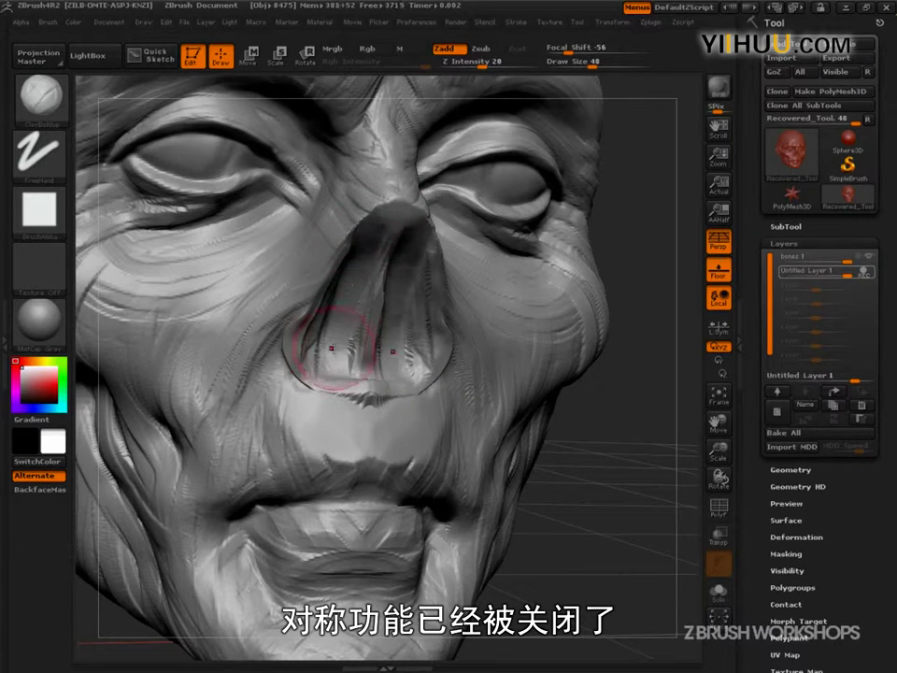
# Step: Add clay to only one half of the nose cavity with symmetry off, keeping the draw size at 48
pyautogui.keyDown('alt'); pyautogui.moveTo(561, 481); pyautogui.dragTo(497, 375); pyautogui.keyUp('alt')
pyautogui.keyDown('alt'); pyautogui.moveTo(500, 444); pyautogui.dragTo(580, 593); pyautogui.keyUp('alt')
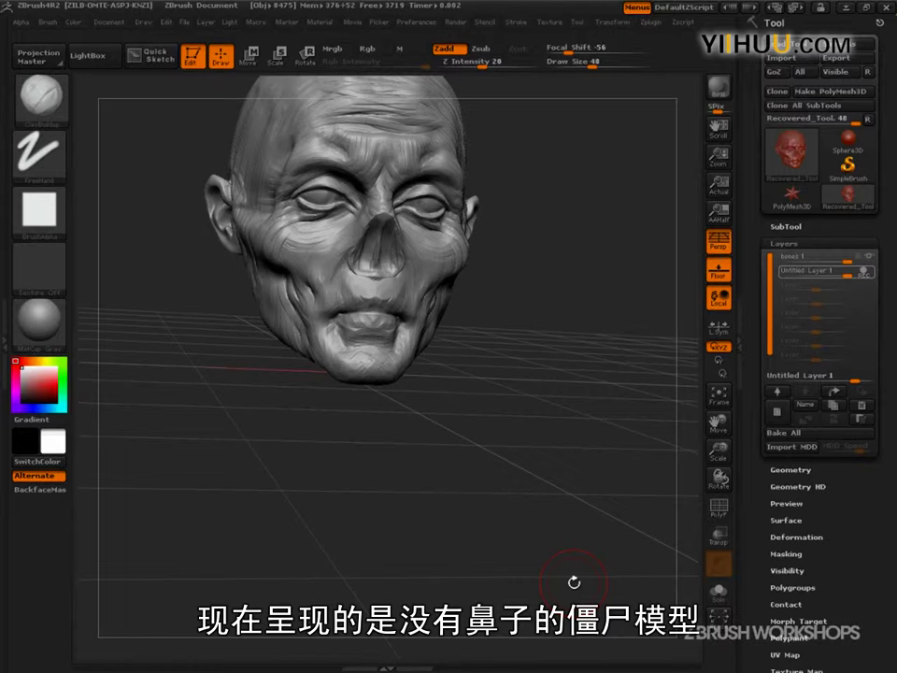
pyautogui.moveTo(573, 582); pyautogui.dragTo(504, 572)
pyautogui.moveTo(549, 411)
pyautogui.keyDown('alt'); pyautogui.mouseDown()
pyautogui.moveTo(611, 504)
pyautogui.moveTo(665, 493)
pyautogui.mouseUp(); pyautogui.keyUp('alt')
pyautogui.moveTo(471, 383); pyautogui.dragTo(437, 362)
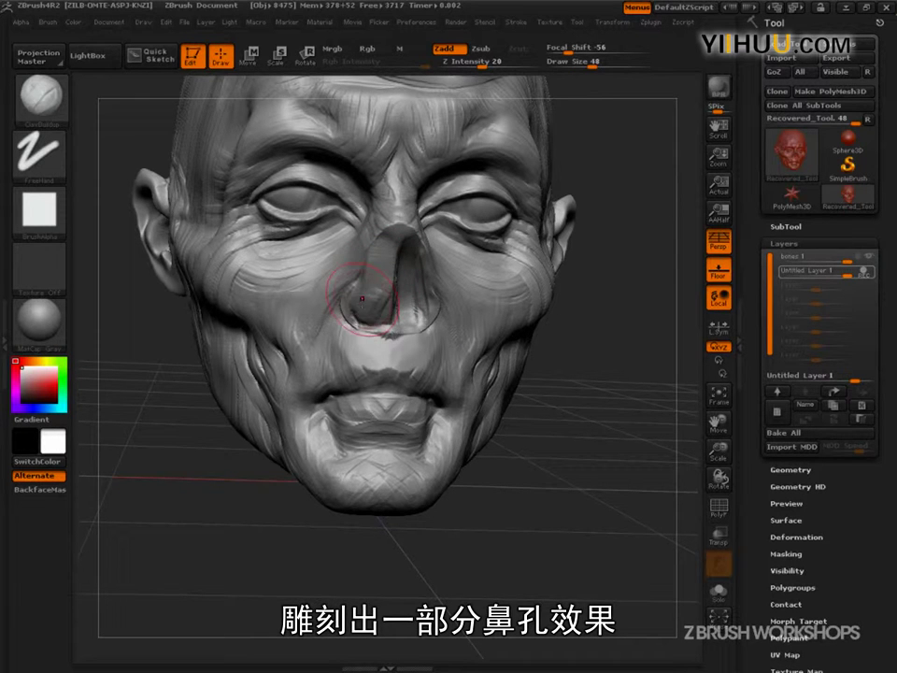
# Step: Build up the half nose's nostril wing and bridge with ClayBuildup at draw size 51 and smooth the strokes
pyautogui.moveTo(654, 425); pyautogui.dragTo(575, 397)
pyautogui.press(']')
pyautogui.moveTo(439, 306); pyautogui.dragTo(374, 301)
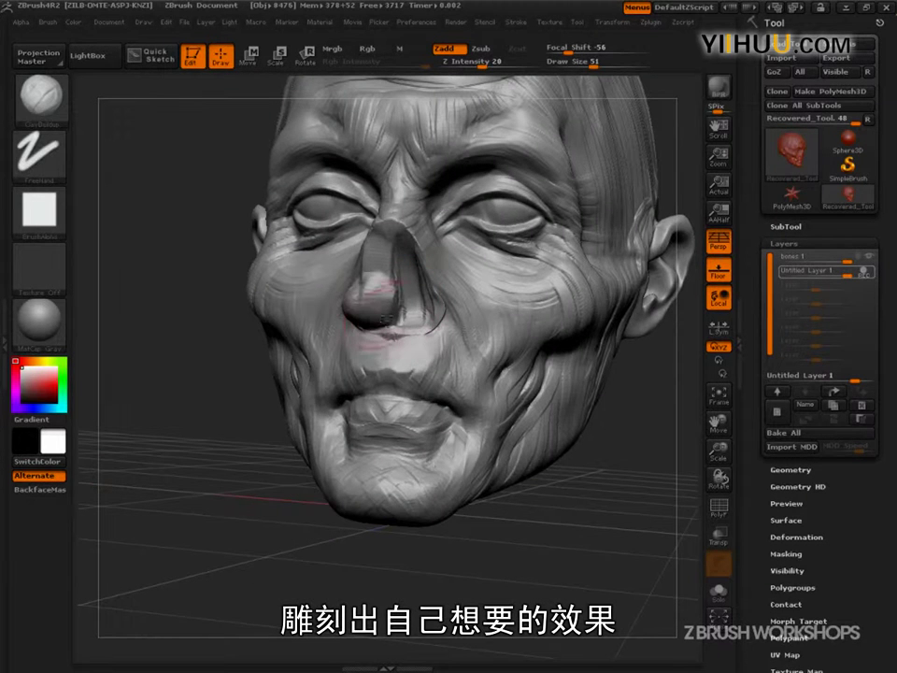
pyautogui.press('shift')
pyautogui.moveTo(380, 305)
pyautogui.mouseDown()
pyautogui.moveTo(376, 319)
pyautogui.moveTo(378, 250)
pyautogui.moveTo(374, 299)
pyautogui.mouseUp()
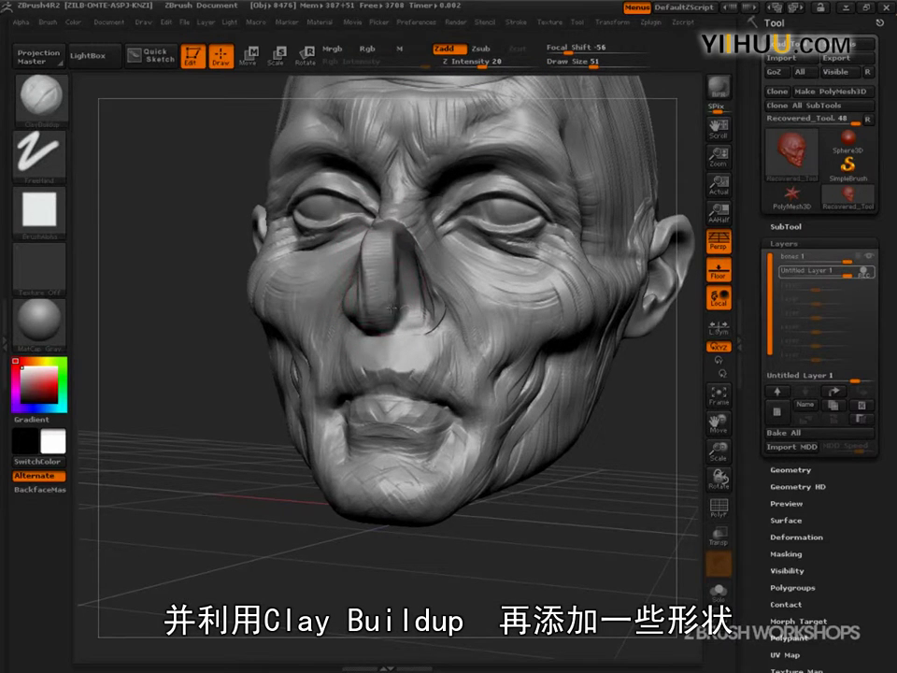
# Step: Pull the bridge and tip of the half nose outward with more clay and smooth the added volume
pyautogui.moveTo(187, 383); pyautogui.dragTo(365, 327)
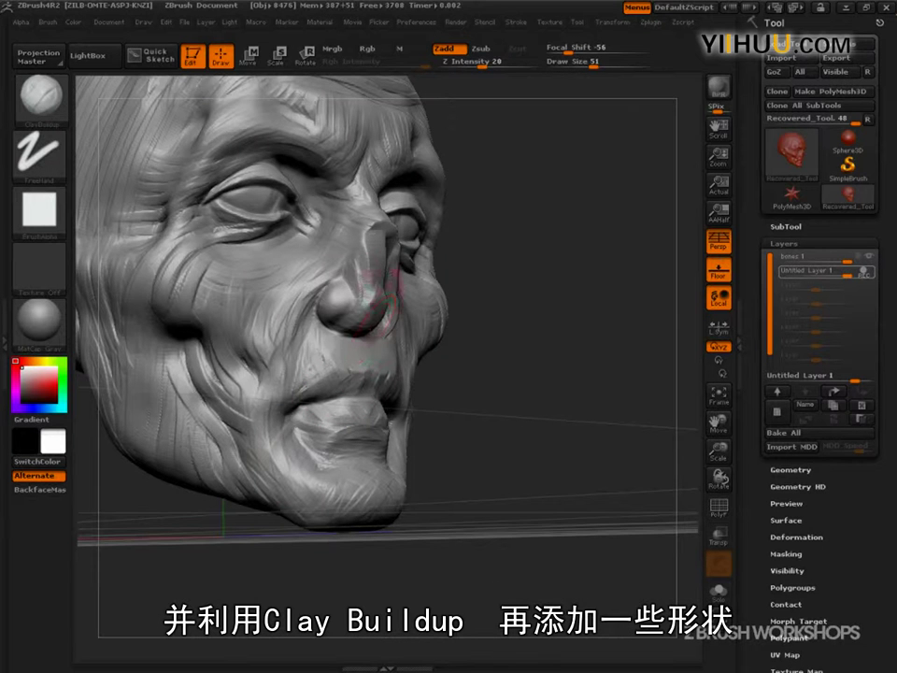
pyautogui.moveTo(551, 304)
pyautogui.mouseDown()
pyautogui.moveTo(359, 304)
pyautogui.moveTo(368, 235)
pyautogui.mouseUp()
pyautogui.moveTo(327, 462)
pyautogui.mouseDown()
pyautogui.moveTo(263, 486)
pyautogui.moveTo(303, 523)
pyautogui.mouseUp()
pyautogui.moveTo(372, 316)
pyautogui.keyDown('ctrl'); pyautogui.keyDown('shift'); pyautogui.mouseDown()
pyautogui.moveTo(381, 300)
pyautogui.moveTo(311, 316)
pyautogui.moveTo(350, 337)
pyautogui.mouseUp(); pyautogui.keyUp('shift'); pyautogui.keyUp('ctrl')
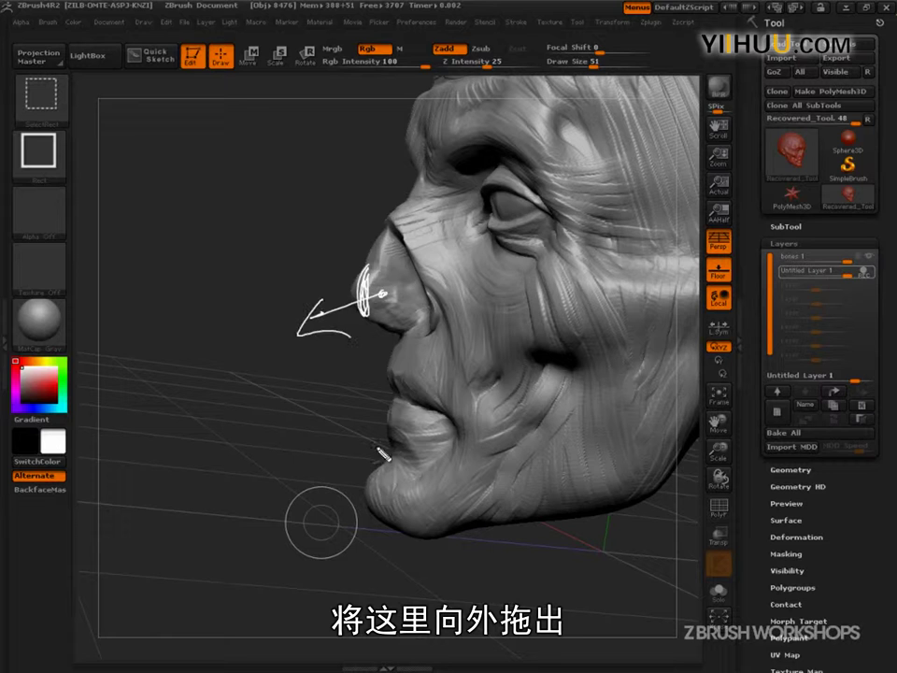
pyautogui.press('Escape')
pyautogui.moveTo(301, 545)
pyautogui.mouseDown()
pyautogui.moveTo(289, 547)
pyautogui.moveTo(368, 564)
pyautogui.moveTo(366, 550)
pyautogui.mouseUp()
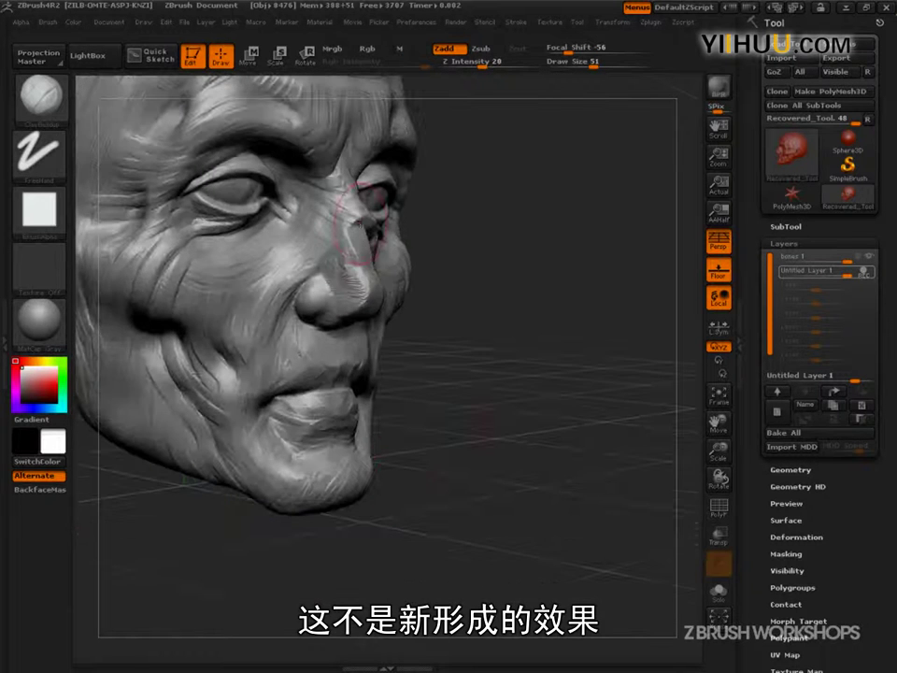
pyautogui.press('shift')
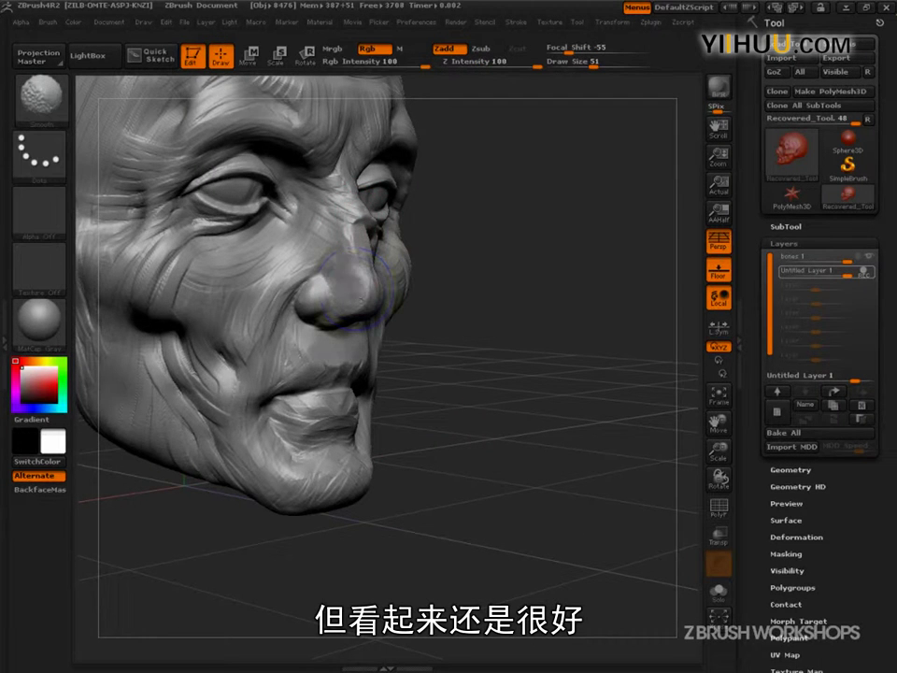
pyautogui.moveTo(472, 345)
pyautogui.mouseDown()
pyautogui.moveTo(425, 322)
pyautogui.moveTo(411, 253)
pyautogui.moveTo(384, 313)
pyautogui.moveTo(341, 322)
pyautogui.mouseUp()
pyautogui.press('shift')
# Step: Carve the nostril opening into the underside of the half nose at draw size 18 and smooth its inside
pyautogui.press('s')
pyautogui.moveTo(549, 368); pyautogui.dragTo(500, 306)
pyautogui.press('s')
pyautogui.moveTo(357, 327); pyautogui.dragTo(352, 323)
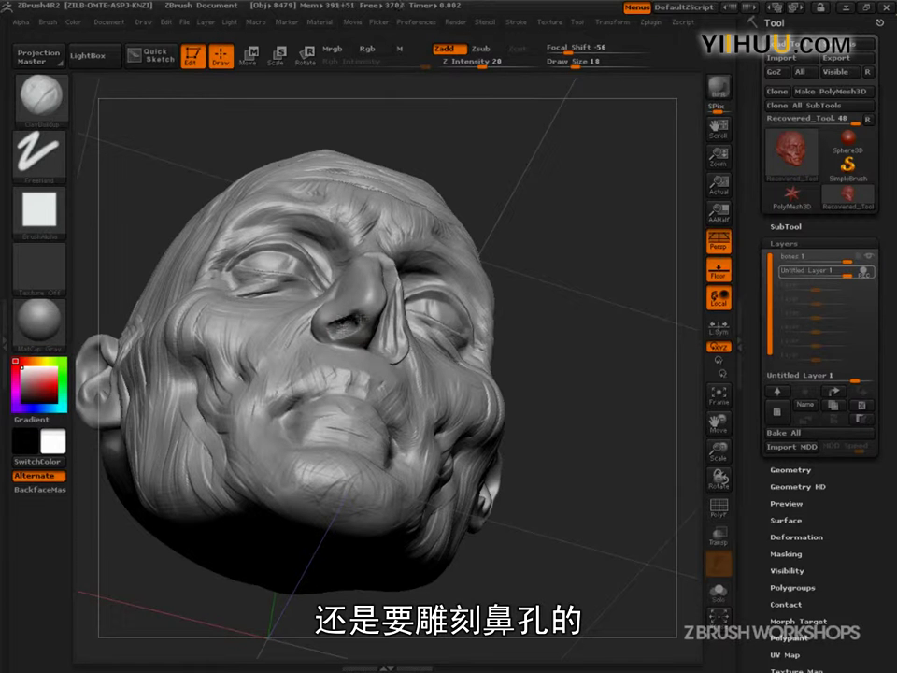
pyautogui.press('shift')
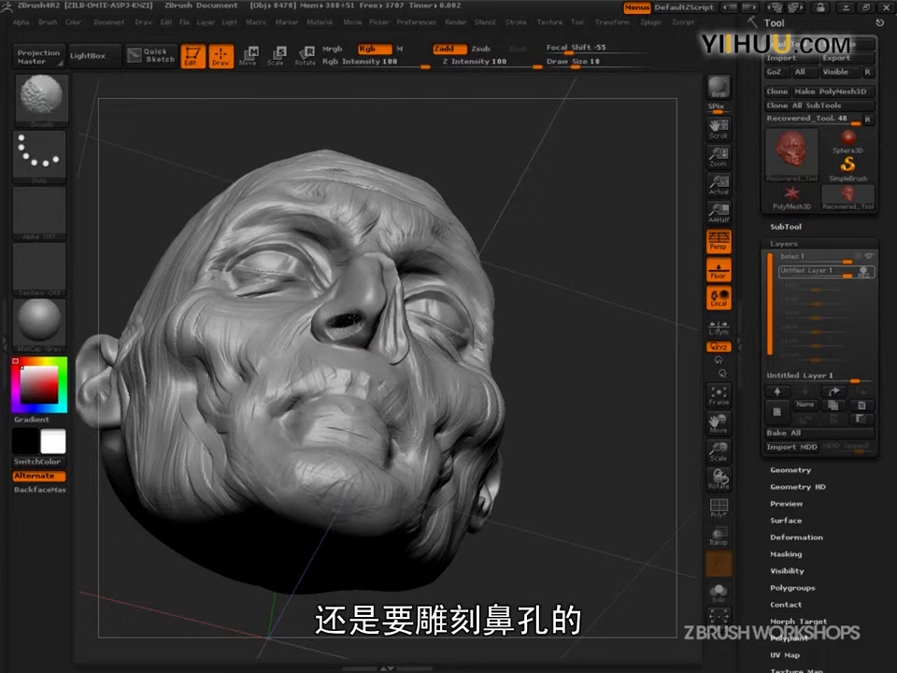
pyautogui.keyDown('shift'); pyautogui.moveTo(348, 325); pyautogui.dragTo(354, 332); pyautogui.keyUp('shift')
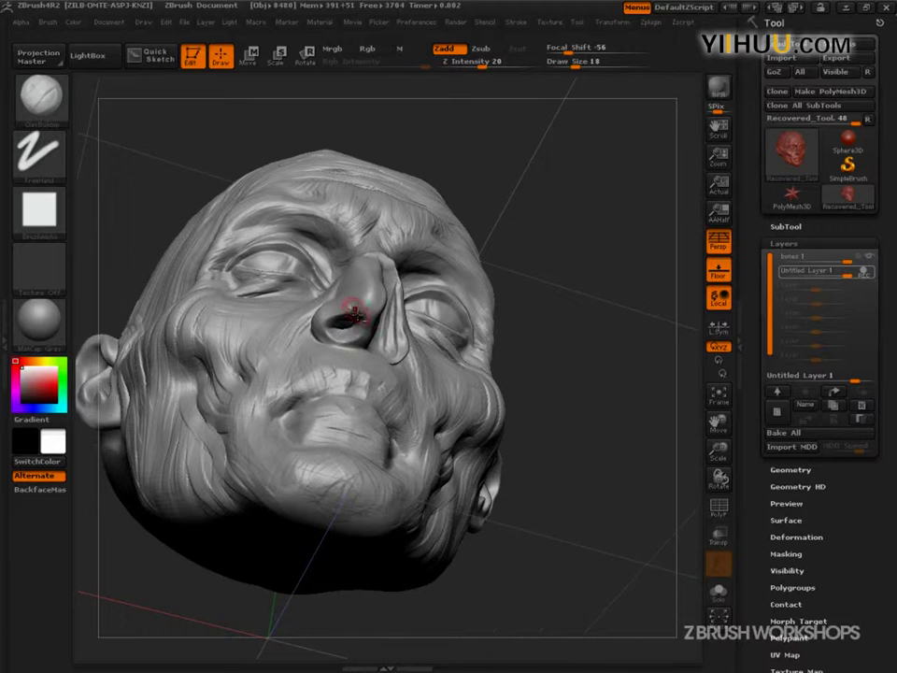
# Step: Rough up the side of the nose bridge with small clay strokes and break up the lower nostril rim
pyautogui.moveTo(573, 304); pyautogui.dragTo(327, 320)
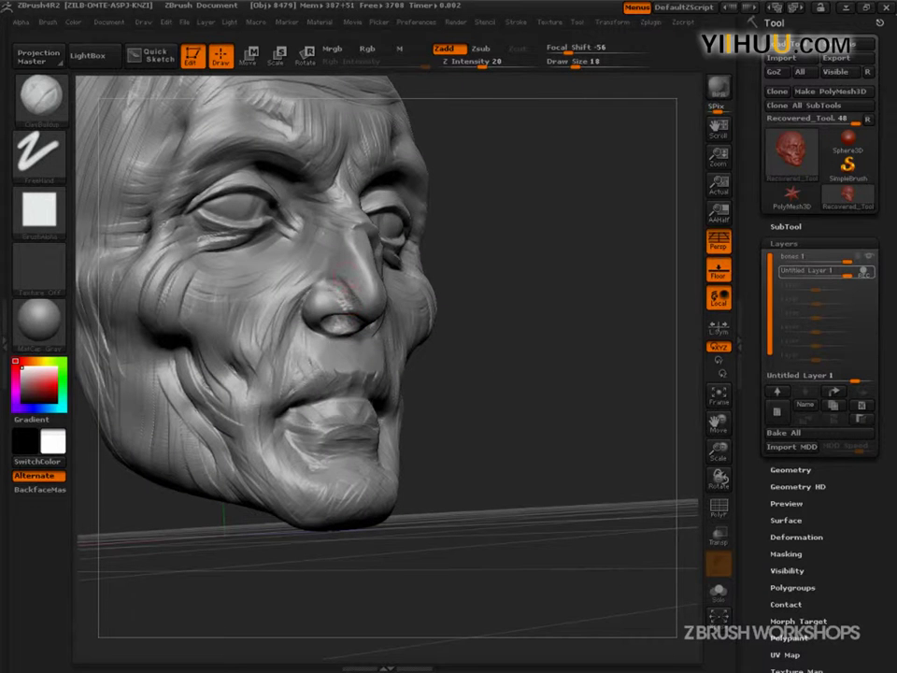
pyautogui.moveTo(368, 267)
pyautogui.keyDown('shift'); pyautogui.mouseDown()
pyautogui.moveTo(368, 292)
pyautogui.moveTo(357, 274)
pyautogui.mouseUp(); pyautogui.keyUp('shift')
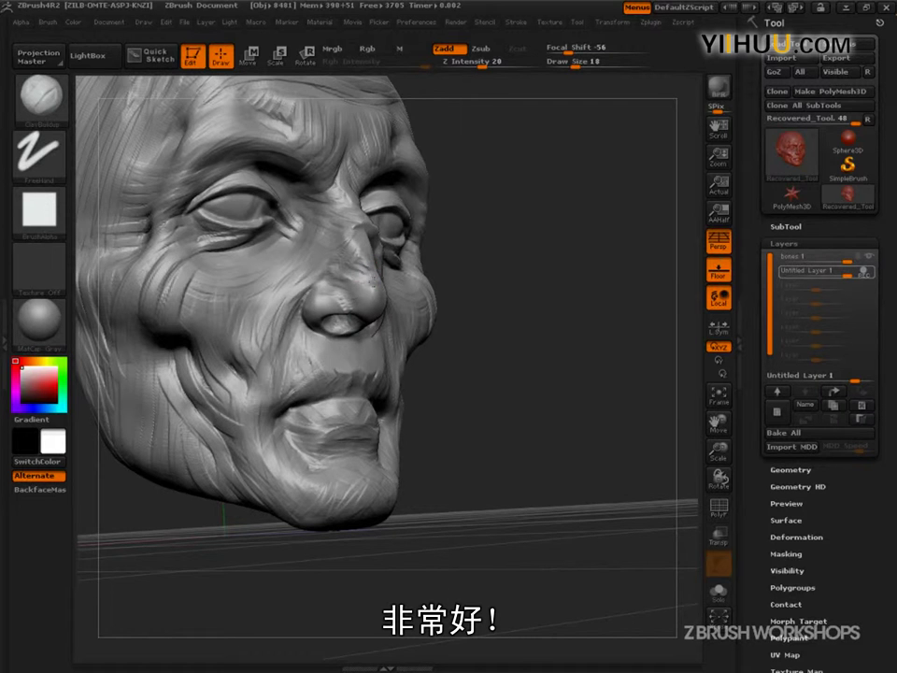
pyautogui.moveTo(500, 280)
pyautogui.mouseDown()
pyautogui.moveTo(534, 322)
pyautogui.moveTo(647, 410)
pyautogui.mouseUp()
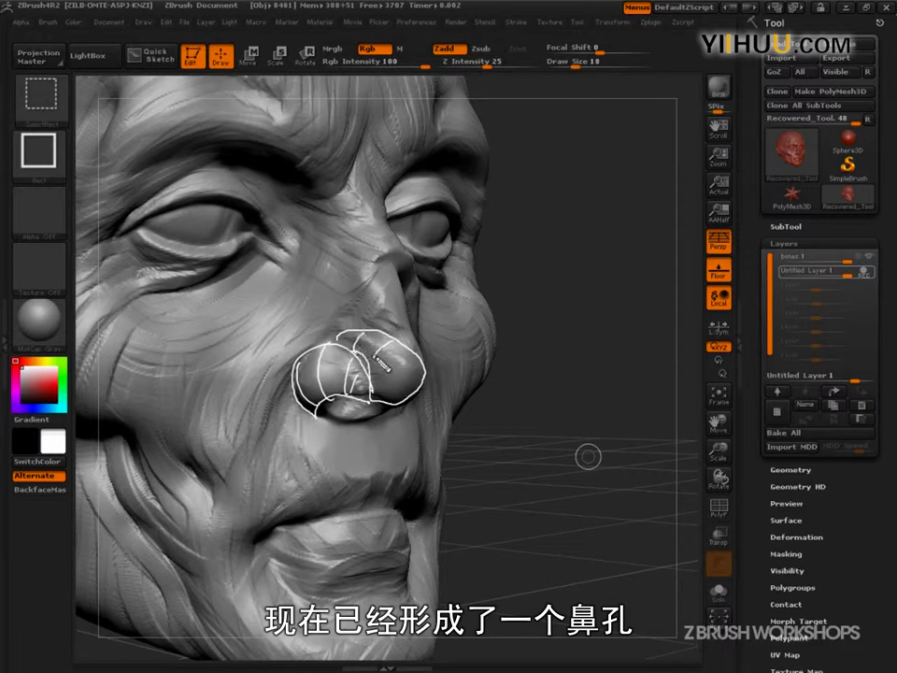
pyautogui.moveTo(375, 345)
pyautogui.mouseDown()
pyautogui.moveTo(385, 281)
pyautogui.moveTo(355, 325)
pyautogui.mouseUp()
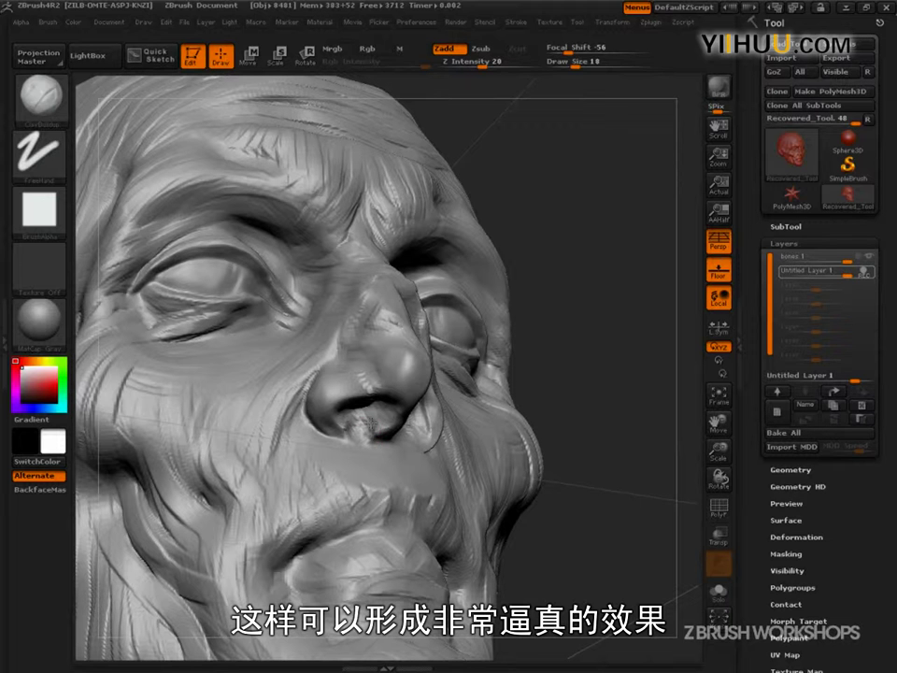
pyautogui.keyDown('shift'); pyautogui.moveTo(402, 441); pyautogui.dragTo(389, 430); pyautogui.keyUp('shift')
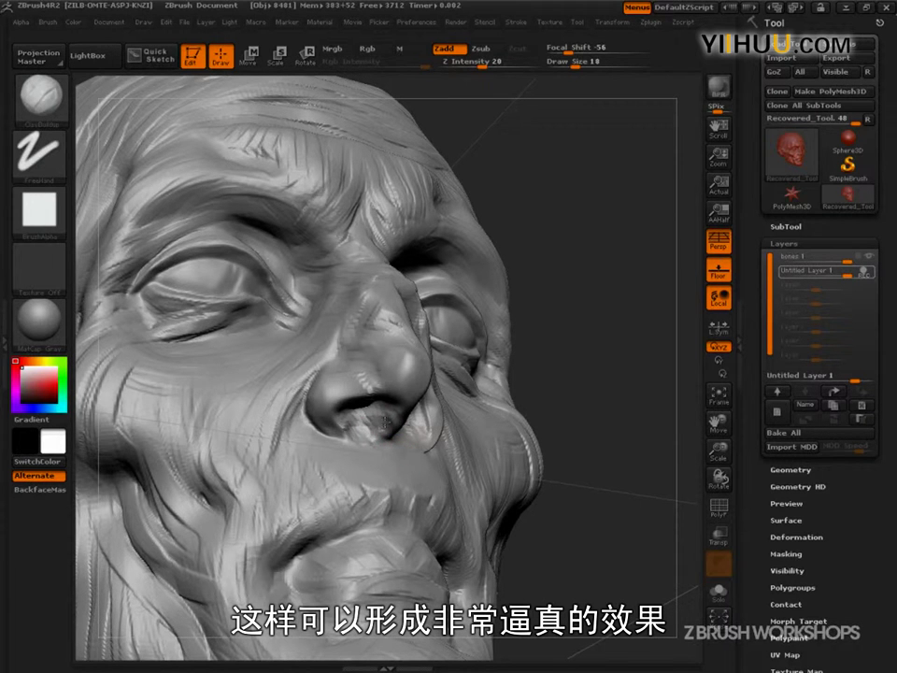
# Step: Add ClayBuildup strokes running down from the nostril over the upper lip at draw size 39
pyautogui.press('s')
pyautogui.moveTo(582, 420)
pyautogui.mouseDown()
pyautogui.moveTo(593, 478)
pyautogui.moveTo(605, 478)
pyautogui.mouseUp()
pyautogui.moveTo(606, 480)
pyautogui.mouseDown()
pyautogui.moveTo(611, 508)
pyautogui.moveTo(598, 512)
pyautogui.mouseUp()
pyautogui.moveTo(378, 443)
pyautogui.mouseDown()
pyautogui.moveTo(377, 486)
pyautogui.moveTo(357, 505)
pyautogui.mouseUp()
pyautogui.moveTo(346, 452)
pyautogui.mouseDown()
pyautogui.moveTo(338, 496)
pyautogui.moveTo(323, 497)
pyautogui.mouseUp()
# Step: Hide the floor grid
pyautogui.moveTo(594, 495)
pyautogui.mouseDown()
pyautogui.moveTo(604, 507)
pyautogui.moveTo(499, 475)
pyautogui.moveTo(577, 518)
pyautogui.moveTo(615, 513)
pyautogui.mouseUp()
pyautogui.moveTo(531, 532)
pyautogui.keyDown('alt'); pyautogui.mouseDown()
pyautogui.moveTo(598, 434)
pyautogui.moveTo(589, 492)
pyautogui.moveTo(563, 527)
pyautogui.moveTo(538, 542)
pyautogui.moveTo(535, 529)
pyautogui.mouseUp(); pyautogui.keyUp('alt')
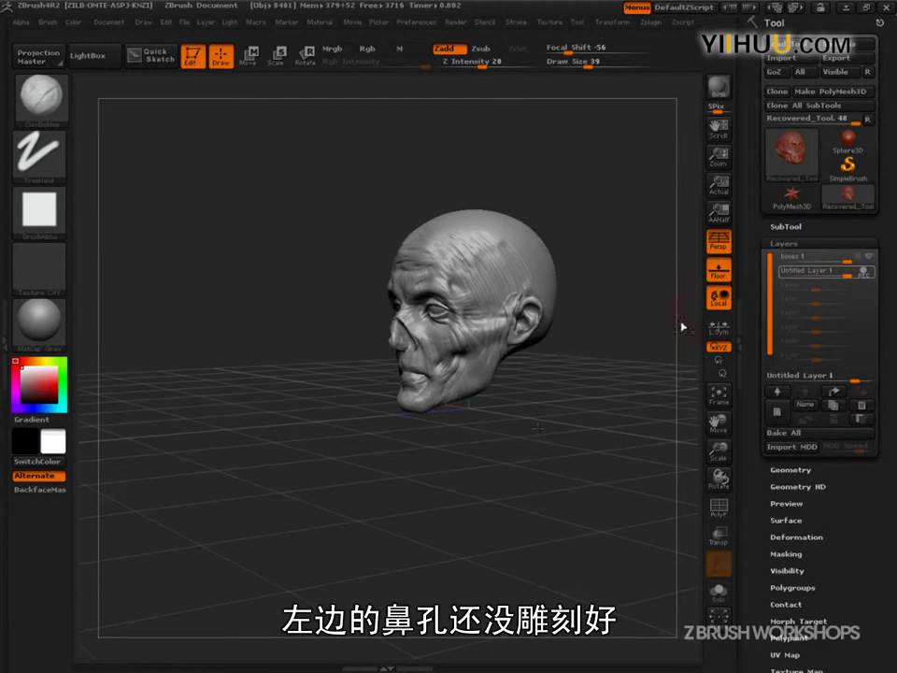
pyautogui.click(719, 270)
pyautogui.moveTo(466, 521); pyautogui.dragTo(601, 560)
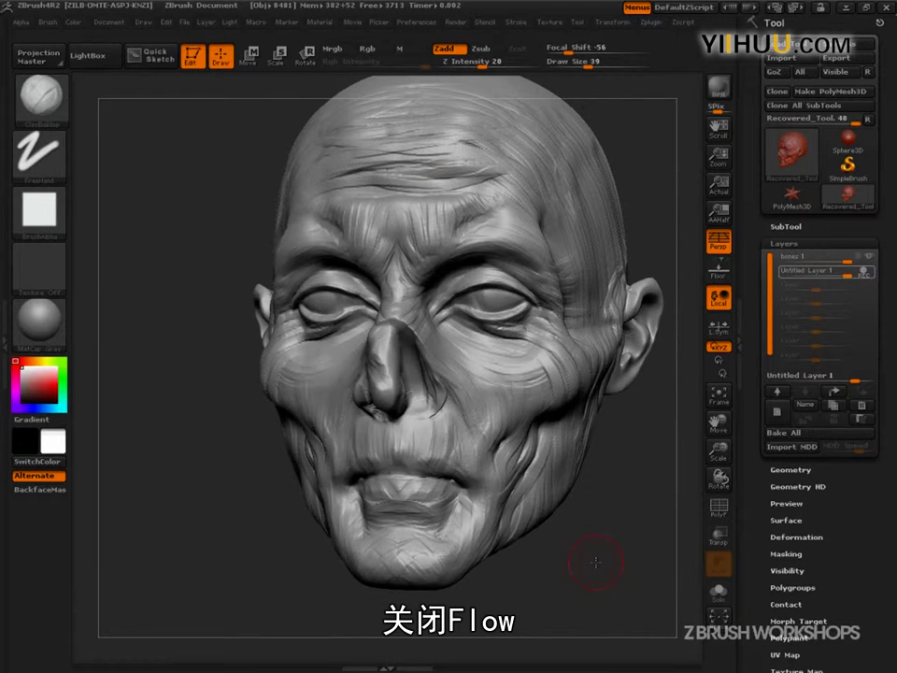
# Step: Dig out the exposed nasal cavity beside the half nose with the ClayBuildup brush at draw size 28
pyautogui.press('s')
pyautogui.moveTo(387, 445); pyautogui.dragTo(413, 414, button='right')
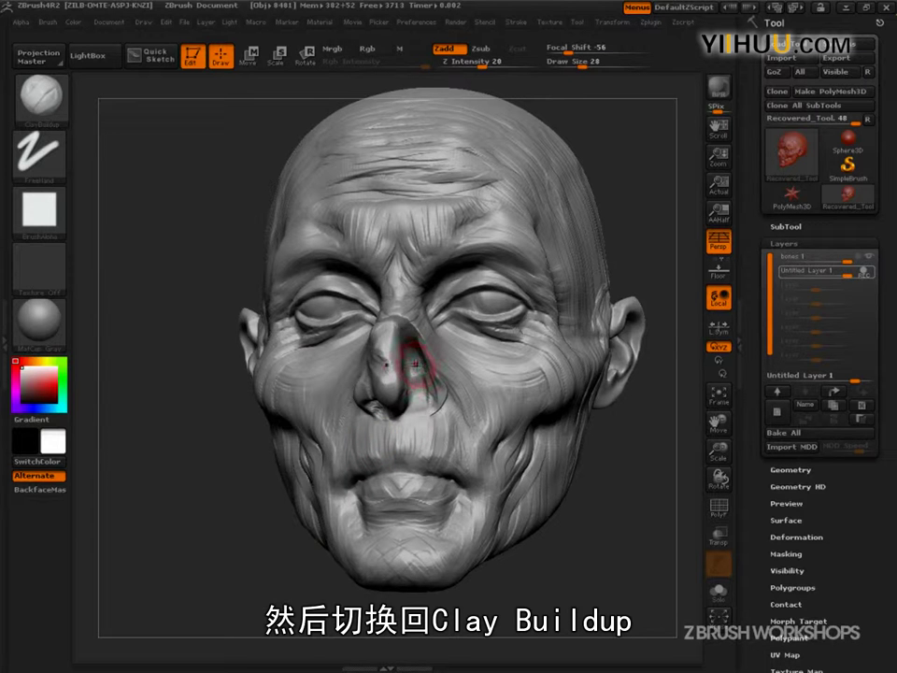
pyautogui.moveTo(425, 388)
pyautogui.mouseDown(button='right')
pyautogui.moveTo(444, 385)
pyautogui.moveTo(271, 409)
pyautogui.mouseUp(button='right')
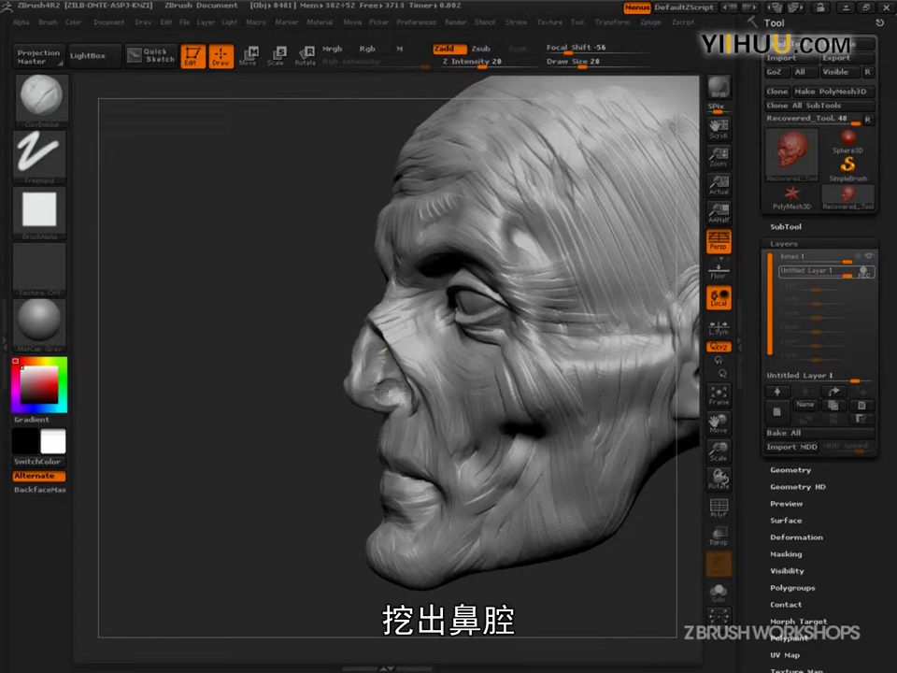
pyautogui.moveTo(340, 459); pyautogui.dragTo(305, 294)
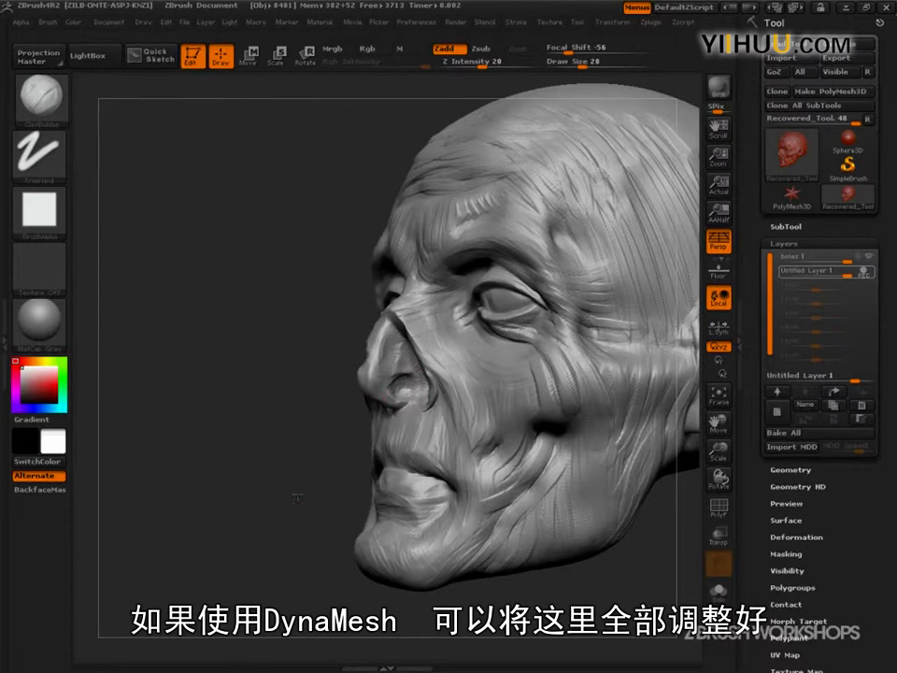
pyautogui.moveTo(297, 486); pyautogui.dragTo(399, 346)
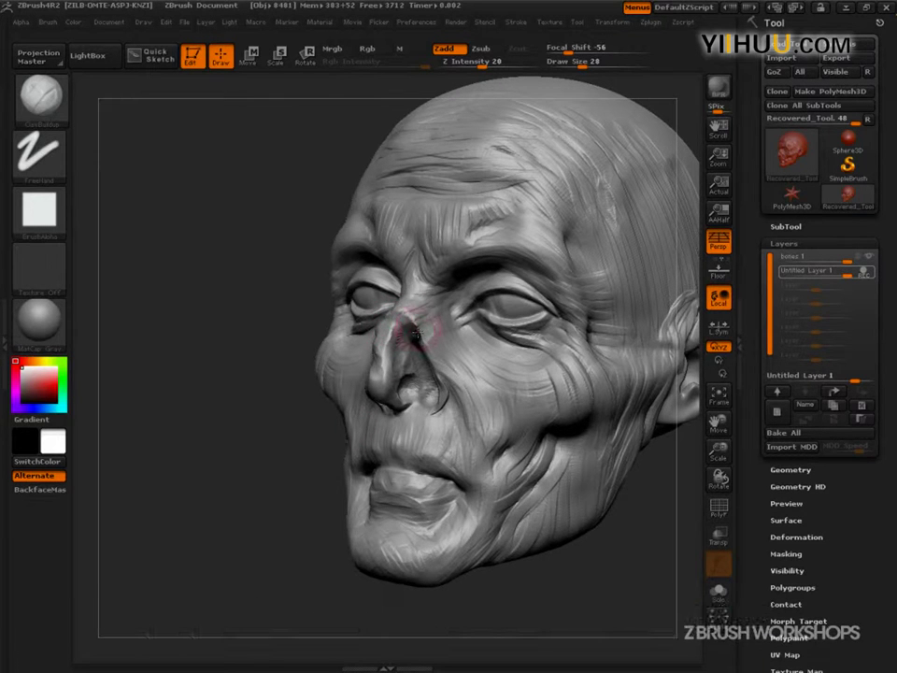
# Step: Mask a small pointed patch on the upper lip beneath the open nostril at draw size 14 and invert the mask
pyautogui.moveTo(269, 526); pyautogui.dragTo(389, 550)
pyautogui.keyDown('alt'); pyautogui.moveTo(587, 495); pyautogui.dragTo(631, 525); pyautogui.keyUp('alt')
pyautogui.keyDown('alt'); pyautogui.moveTo(452, 507); pyautogui.dragTo(456, 480, button='right'); pyautogui.keyUp('alt')
pyautogui.moveTo(436, 455)
pyautogui.keyDown('ctrl'); pyautogui.mouseDown()
pyautogui.moveTo(423, 465)
pyautogui.moveTo(435, 447)
pyautogui.moveTo(428, 459)
pyautogui.moveTo(436, 465)
pyautogui.moveTo(443, 446)
pyautogui.moveTo(441, 454)
pyautogui.mouseUp(); pyautogui.keyUp('ctrl')
pyautogui.press('s')
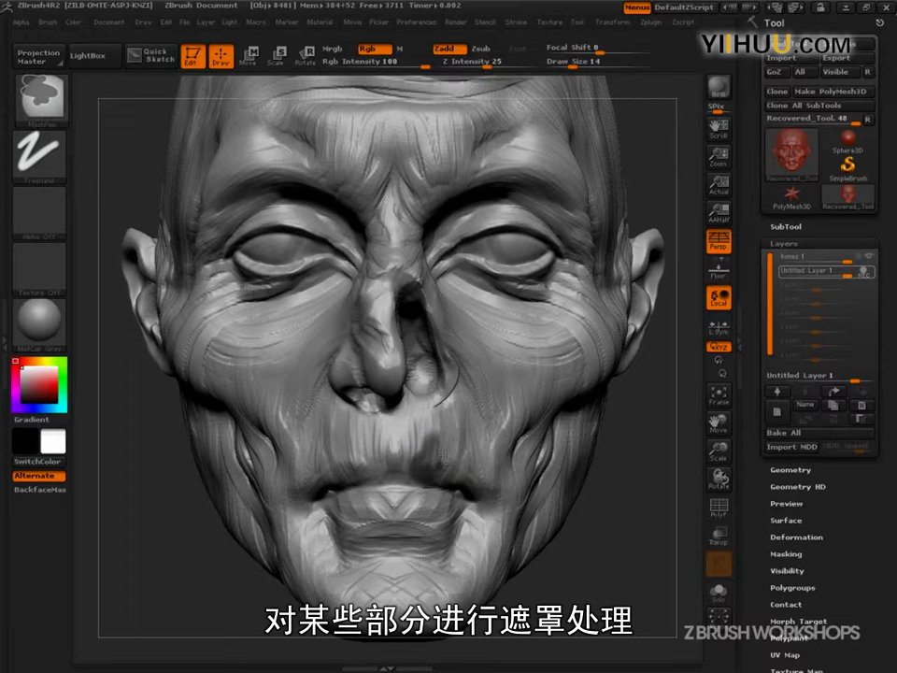
pyautogui.moveTo(621, 505)
pyautogui.mouseDown()
pyautogui.moveTo(654, 524)
pyautogui.moveTo(633, 541)
pyautogui.mouseUp()
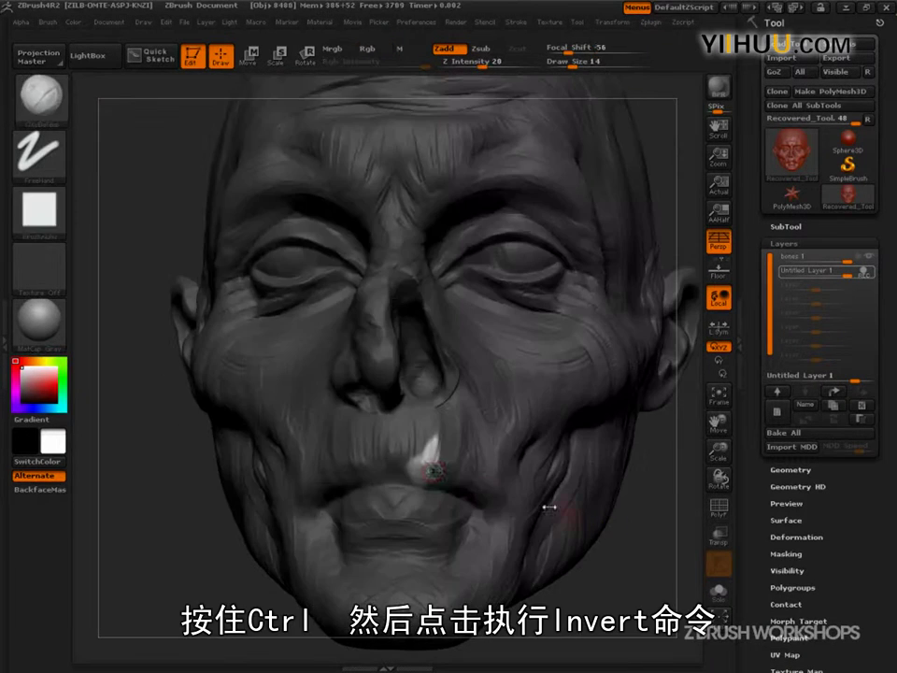
# Step: Carve a hollow into the unmasked lip patch with the ClayBuildup brush at draw size 25, clear the mask and work its edges
pyautogui.press('s')
pyautogui.moveTo(436, 470)
pyautogui.mouseDown()
pyautogui.moveTo(452, 467)
pyautogui.moveTo(432, 452)
pyautogui.mouseUp()
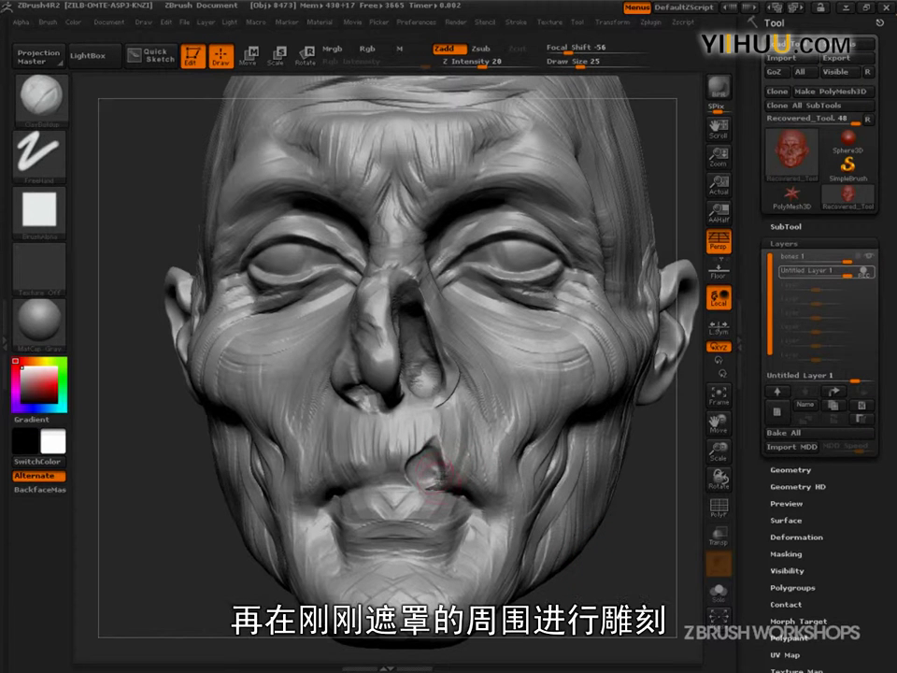
pyautogui.moveTo(440, 440); pyautogui.dragTo(425, 466)
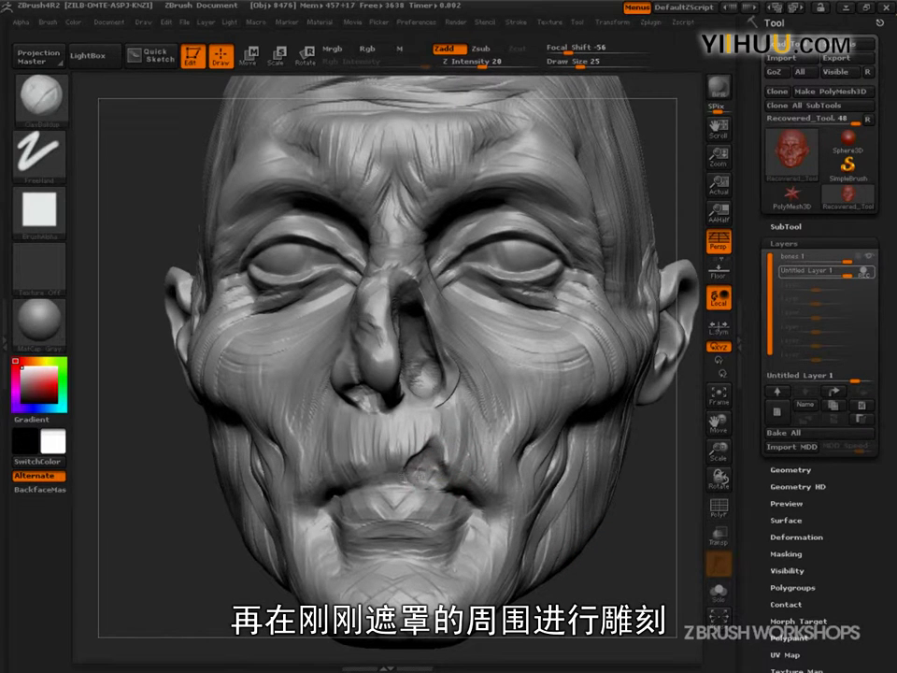
# Step: Cut a split from the lip hollow up towards the nostril and crease its rim with the Dam_Standard brush at draw size 25
pyautogui.click(54, 106)
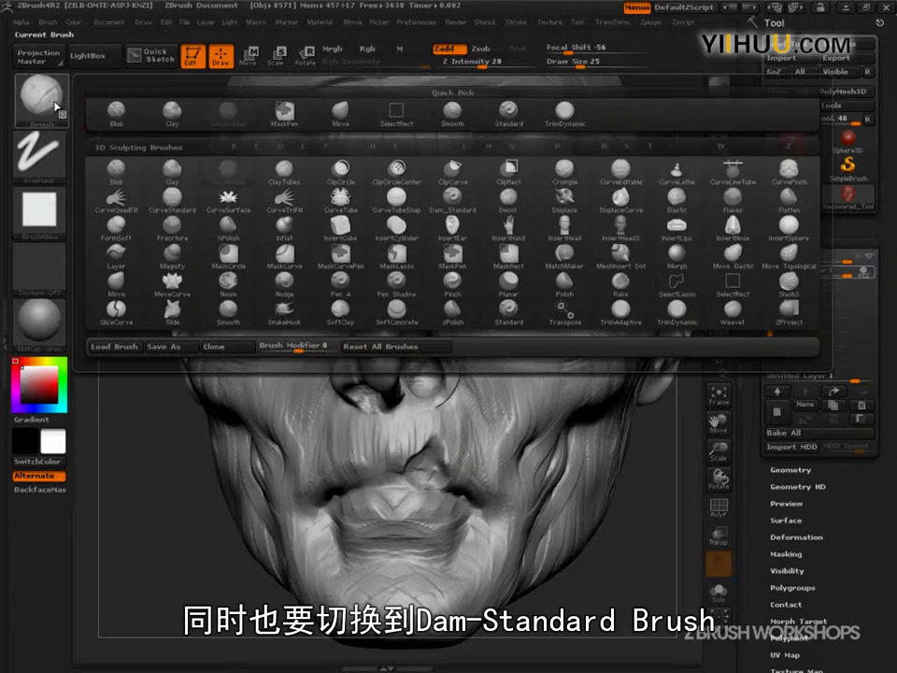
pyautogui.click(464, 210)
pyautogui.moveTo(507, 408); pyautogui.dragTo(446, 477, button='right')
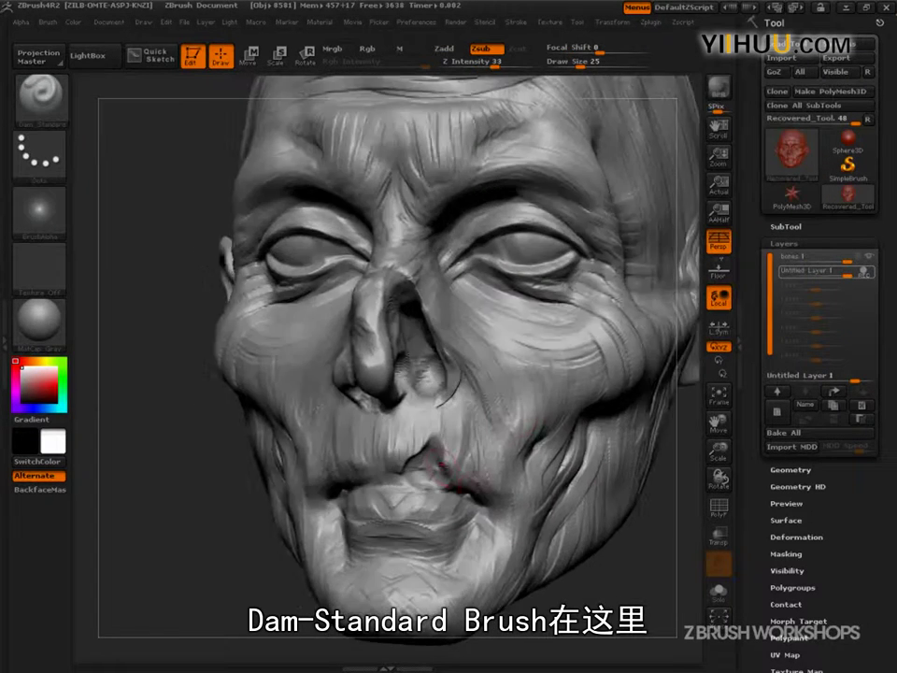
pyautogui.moveTo(428, 455); pyautogui.dragTo(451, 405)
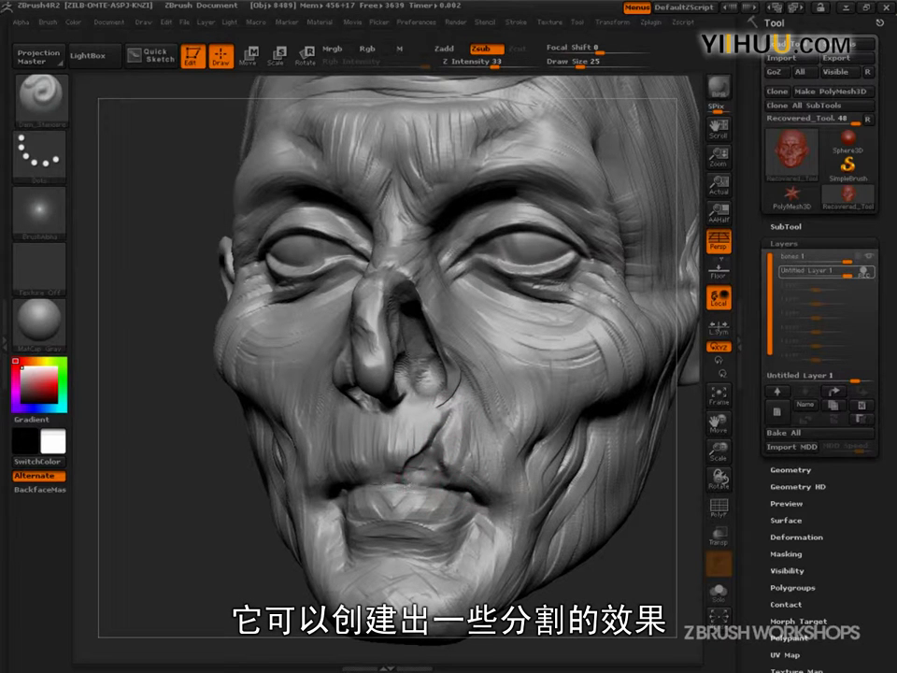
pyautogui.moveTo(428, 458)
pyautogui.mouseDown()
pyautogui.moveTo(414, 468)
pyautogui.moveTo(438, 458)
pyautogui.moveTo(446, 473)
pyautogui.mouseUp()
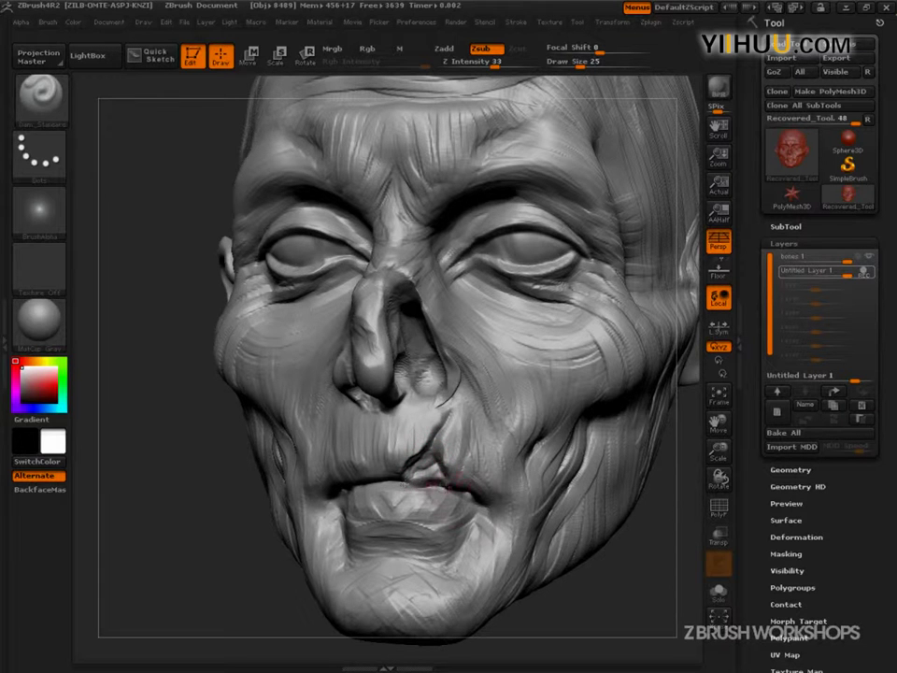
# Step: Examine the split lip, the nose and the areas under both eyes from several angles
pyautogui.moveTo(608, 568); pyautogui.dragTo(517, 464)
pyautogui.moveTo(387, 334); pyautogui.dragTo(385, 306)
pyautogui.moveTo(247, 523); pyautogui.dragTo(282, 523)
pyautogui.moveTo(495, 277)
pyautogui.mouseDown()
pyautogui.moveTo(577, 298)
pyautogui.moveTo(601, 327)
pyautogui.mouseUp()
pyautogui.moveTo(576, 283); pyautogui.dragTo(643, 323)
pyautogui.moveTo(235, 512); pyautogui.dragTo(350, 505)
pyautogui.moveTo(299, 283)
pyautogui.mouseDown()
pyautogui.moveTo(240, 290)
pyautogui.moveTo(220, 311)
pyautogui.mouseUp()
pyautogui.moveTo(365, 269); pyautogui.dragTo(274, 311)
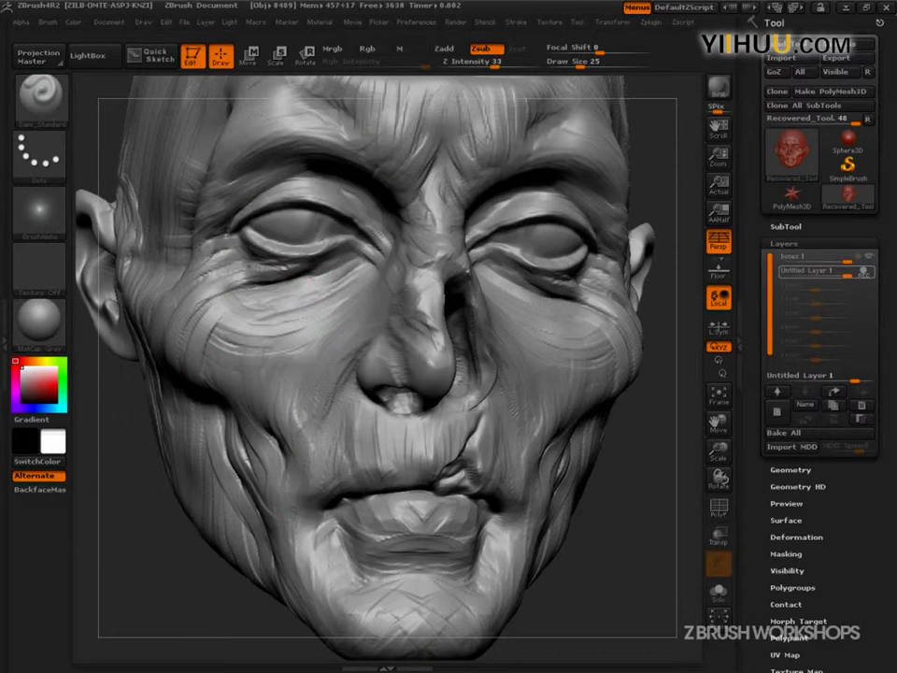
# Step: Smooth the inside of the lip gap and deepen its lower edge with Dam_Standard strokes to make room for teeth
pyautogui.keyDown('alt'); pyautogui.moveTo(562, 533); pyautogui.dragTo(553, 465); pyautogui.keyUp('alt')
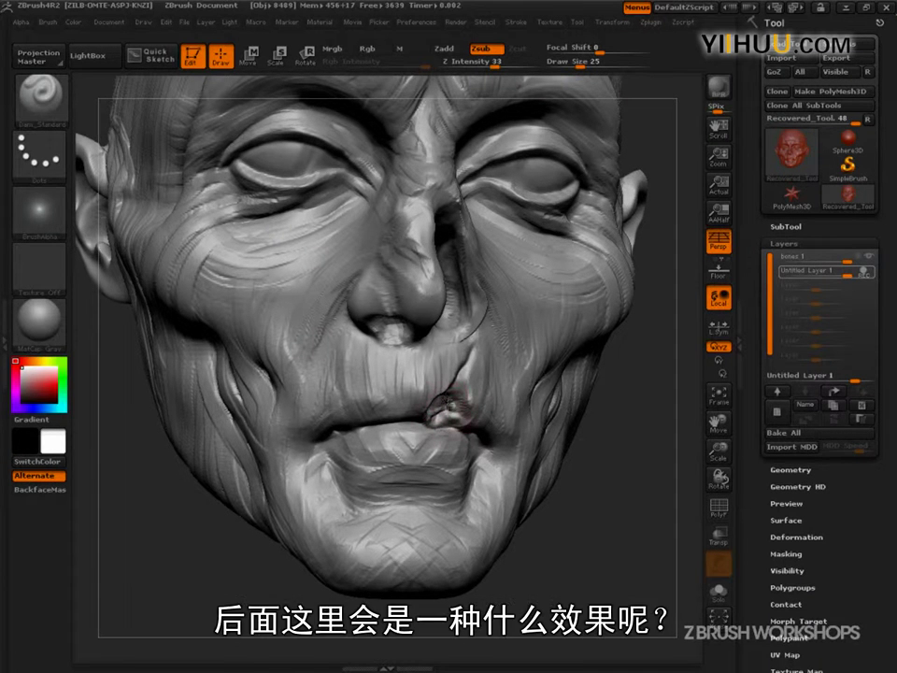
pyautogui.moveTo(621, 470); pyautogui.dragTo(581, 467)
pyautogui.keyDown('shift'); pyautogui.moveTo(439, 411); pyautogui.dragTo(449, 423); pyautogui.keyUp('shift')
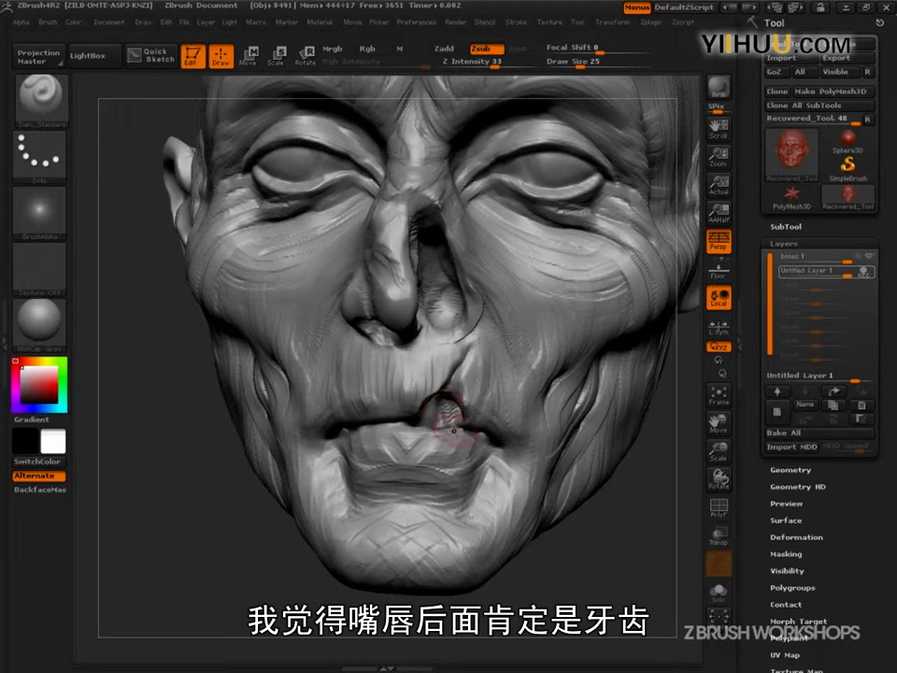
pyautogui.moveTo(430, 429); pyautogui.dragTo(489, 438)
# Step: Flatten the tooth form inside the lip gap with the hPolish brush, and reshape it with the Move brush at draw size 42
pyautogui.click(39, 94)
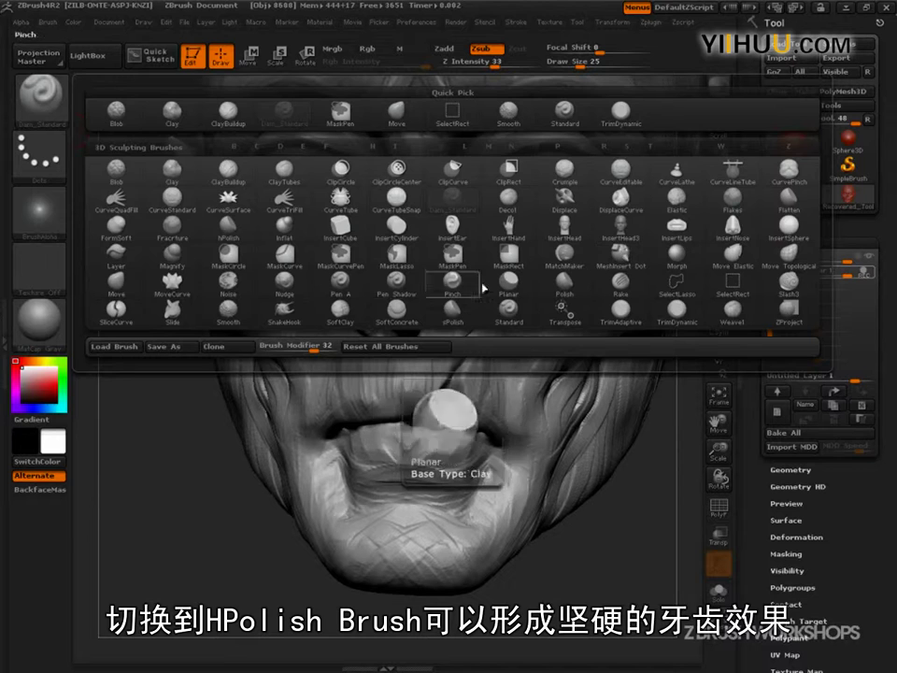
pyautogui.click(228, 226)
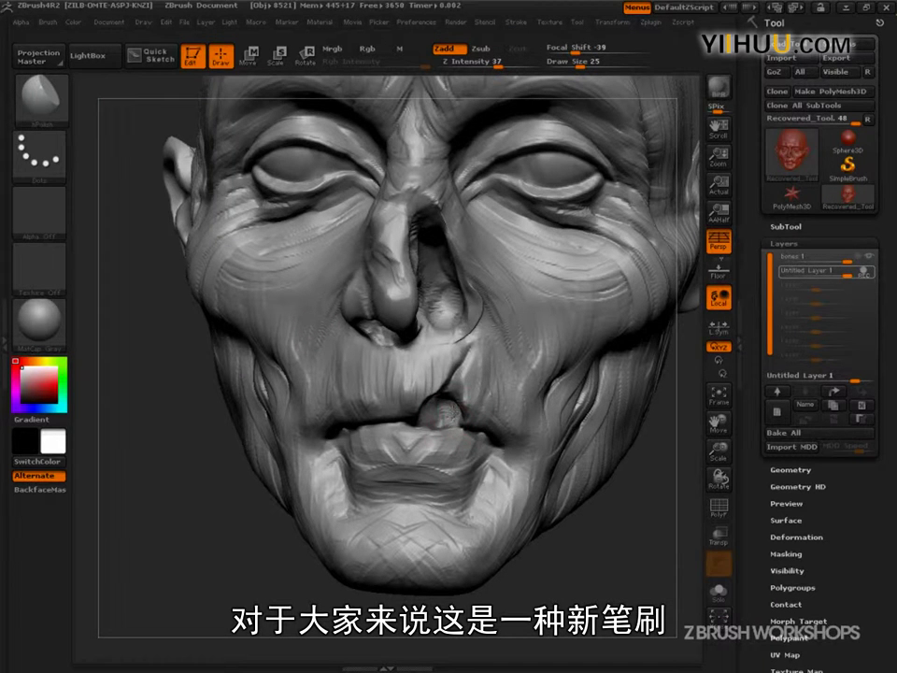
pyautogui.moveTo(310, 603)
pyautogui.mouseDown()
pyautogui.moveTo(224, 598)
pyautogui.moveTo(247, 590)
pyautogui.moveTo(230, 617)
pyautogui.moveTo(271, 598)
pyautogui.moveTo(270, 551)
pyautogui.mouseUp()
pyautogui.press('b')
pyautogui.press('m')
pyautogui.press('v')
pyautogui.press('s')
pyautogui.click(450, 406)
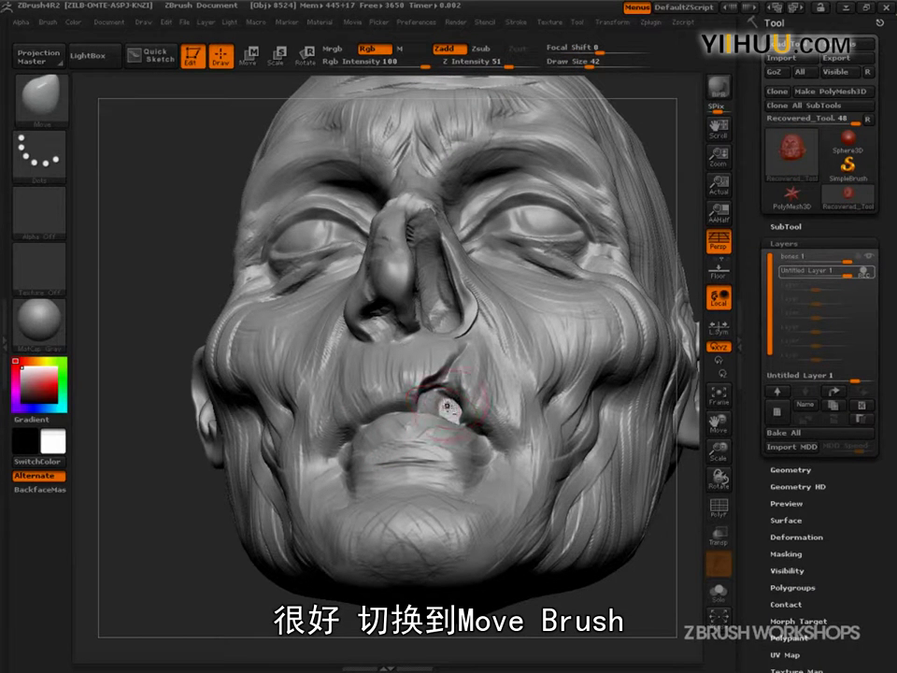
# Step: Carve the divisions between the exposed teeth with the Dam_Standard brush at draw size 16
pyautogui.moveTo(221, 585)
pyautogui.mouseDown()
pyautogui.moveTo(166, 625)
pyautogui.moveTo(210, 658)
pyautogui.moveTo(211, 649)
pyautogui.mouseUp()
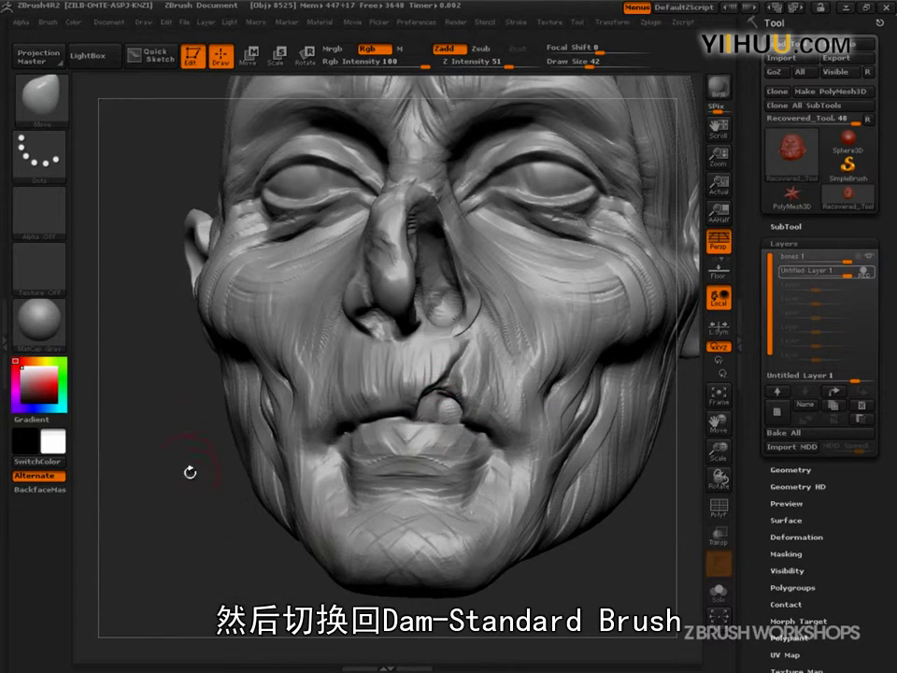
pyautogui.press('b')
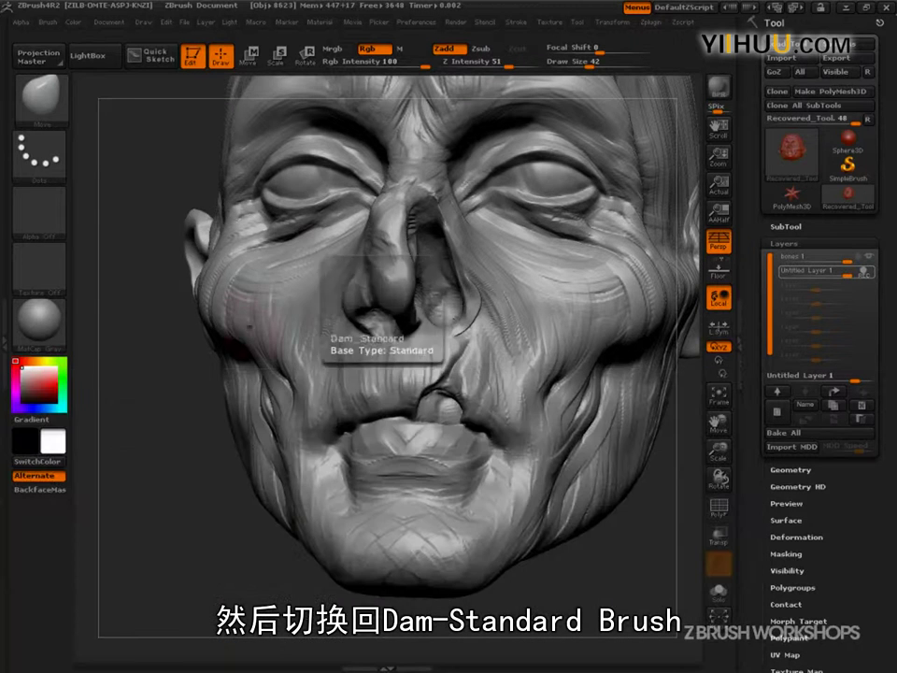
pyautogui.click(37, 94)
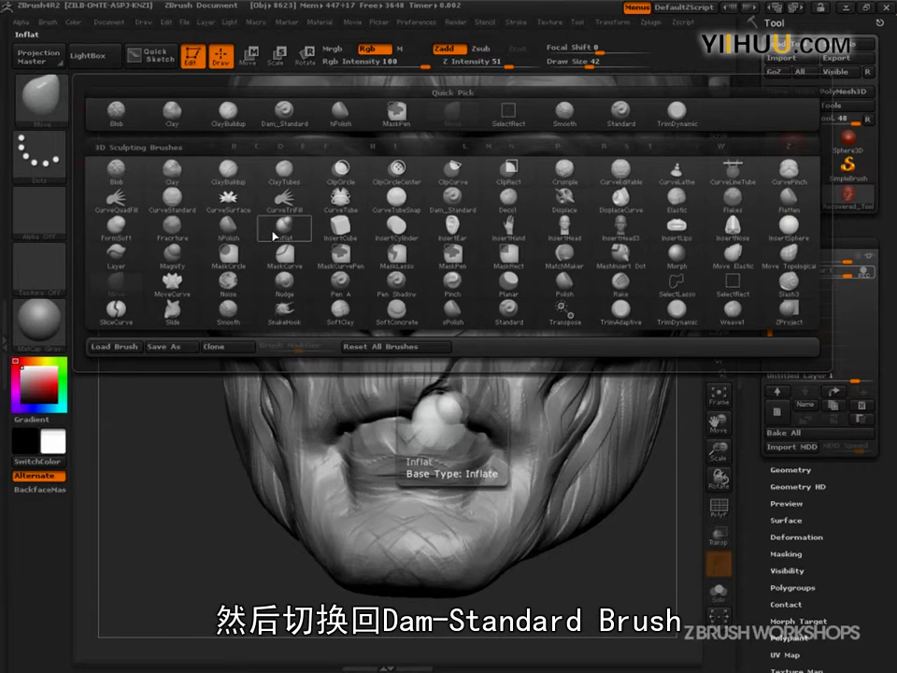
pyautogui.click(452, 197)
pyautogui.moveTo(178, 361); pyautogui.dragTo(245, 365)
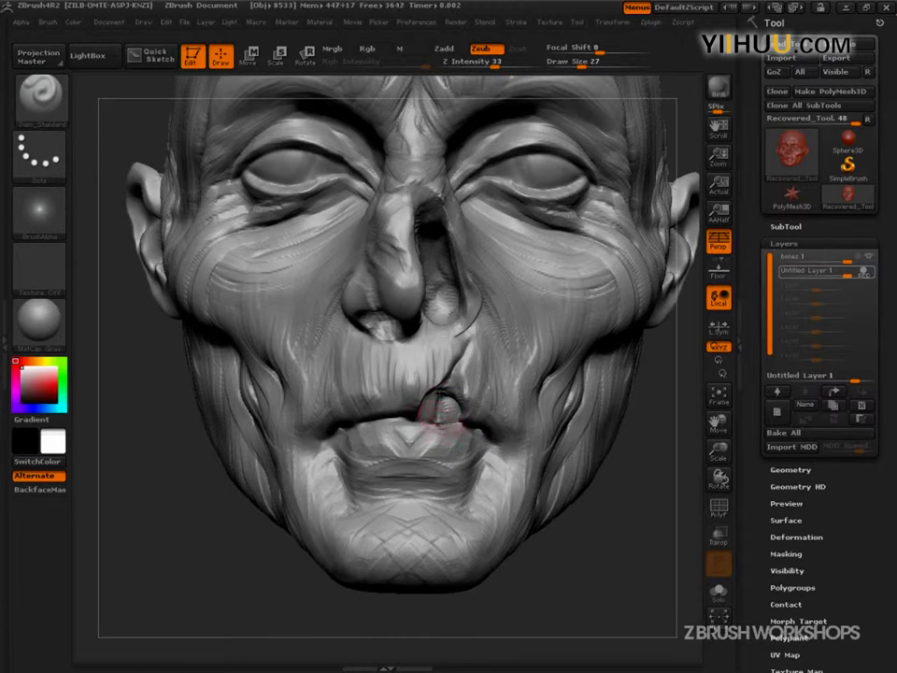
pyautogui.press('s')
pyautogui.moveTo(426, 405)
pyautogui.mouseDown()
pyautogui.moveTo(417, 405)
pyautogui.moveTo(448, 404)
pyautogui.mouseUp()
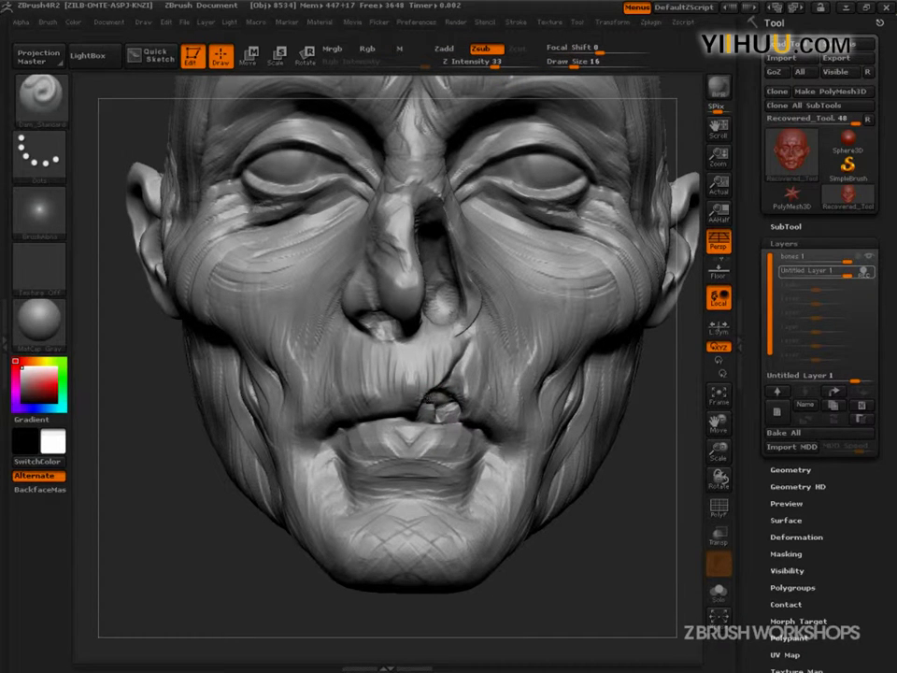
# Step: Outline an irregular patch of exposed bone on the cheekbone below the eye with the Slash3 brush at draw size 16
pyautogui.keyDown('alt'); pyautogui.moveTo(596, 491); pyautogui.dragTo(572, 411); pyautogui.keyUp('alt')
pyautogui.moveTo(554, 536); pyautogui.dragTo(557, 509)
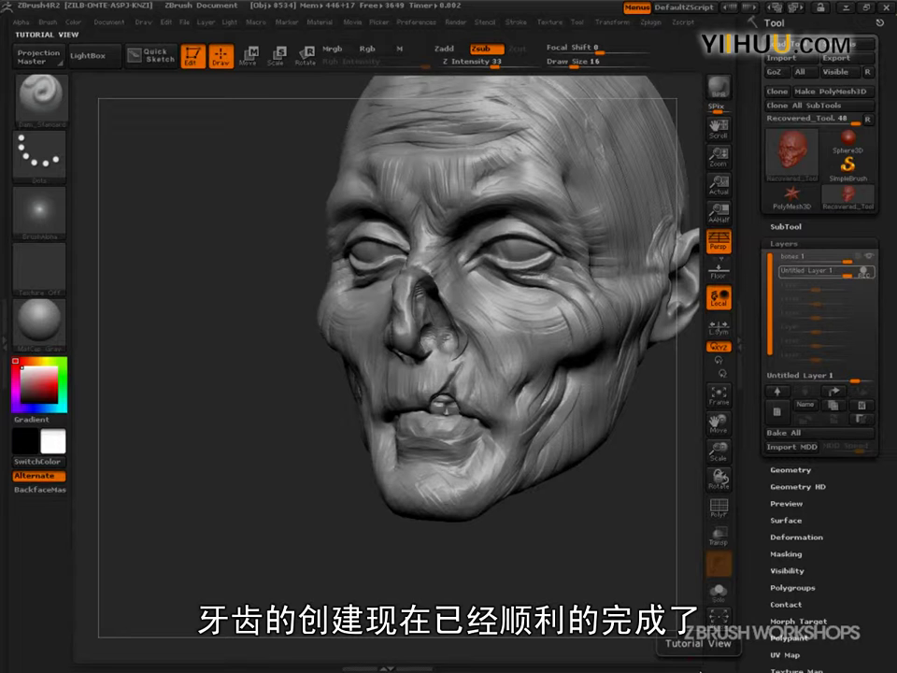
pyautogui.moveTo(695, 534)
pyautogui.keyDown('alt'); pyautogui.mouseDown()
pyautogui.moveTo(568, 554)
pyautogui.moveTo(676, 539)
pyautogui.moveTo(620, 608)
pyautogui.mouseUp(); pyautogui.keyUp('alt')
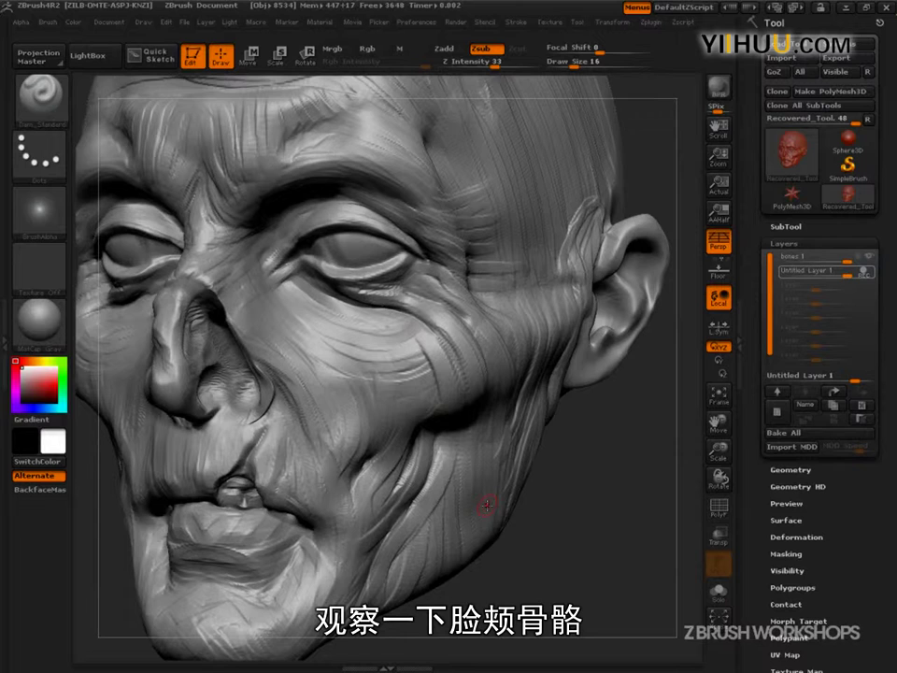
pyautogui.moveTo(561, 533); pyautogui.dragTo(634, 586)
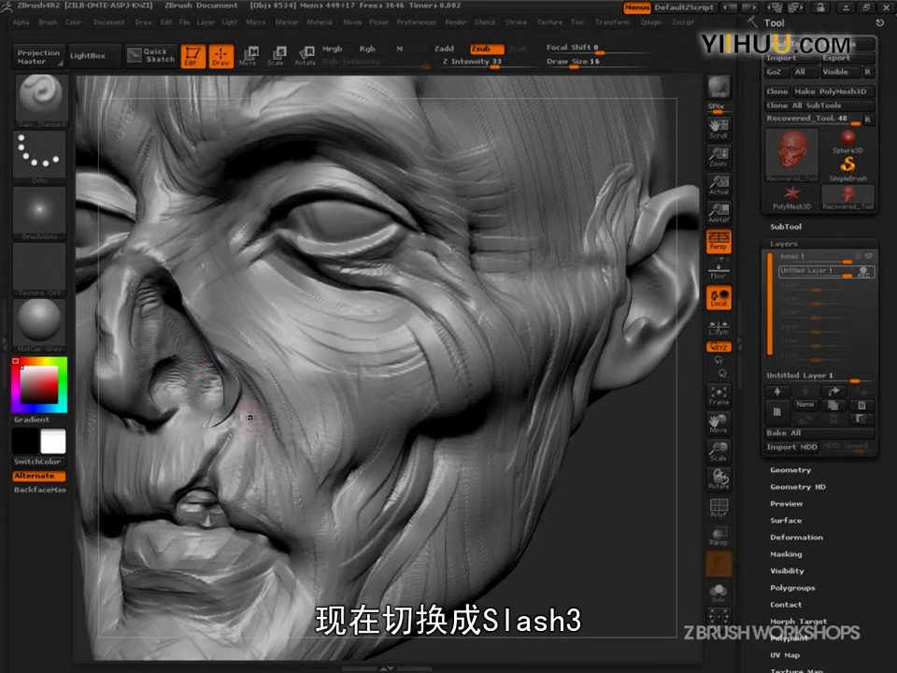
pyautogui.click(66, 113)
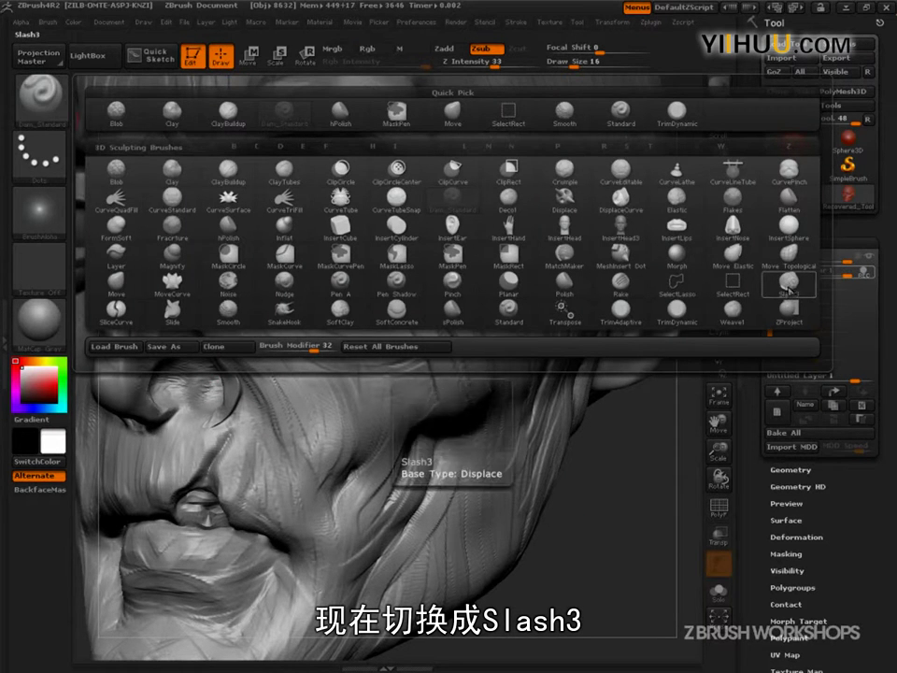
pyautogui.click(791, 291)
pyautogui.click(40, 101)
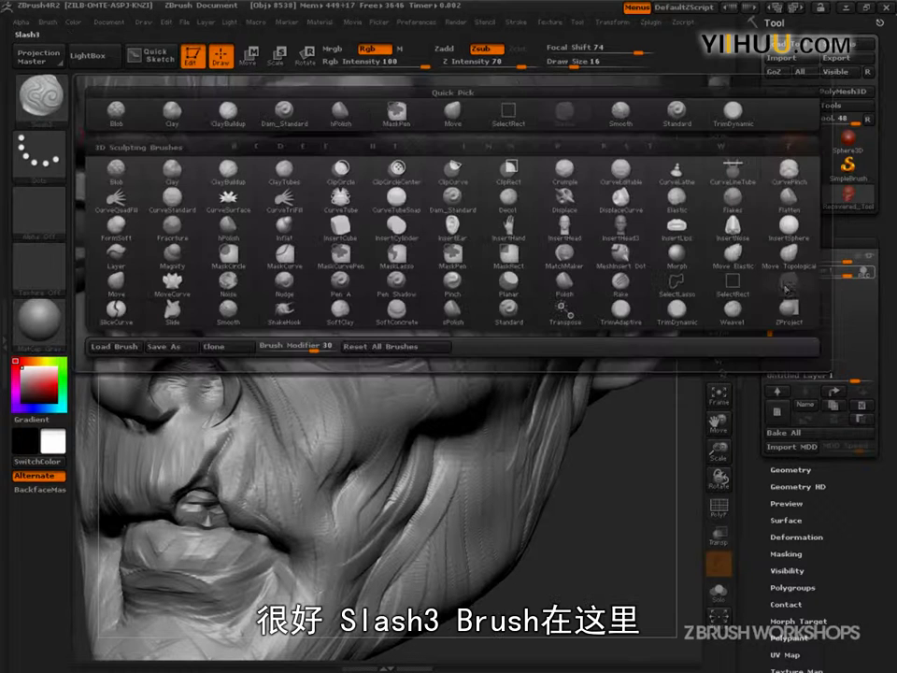
pyautogui.click(785, 290)
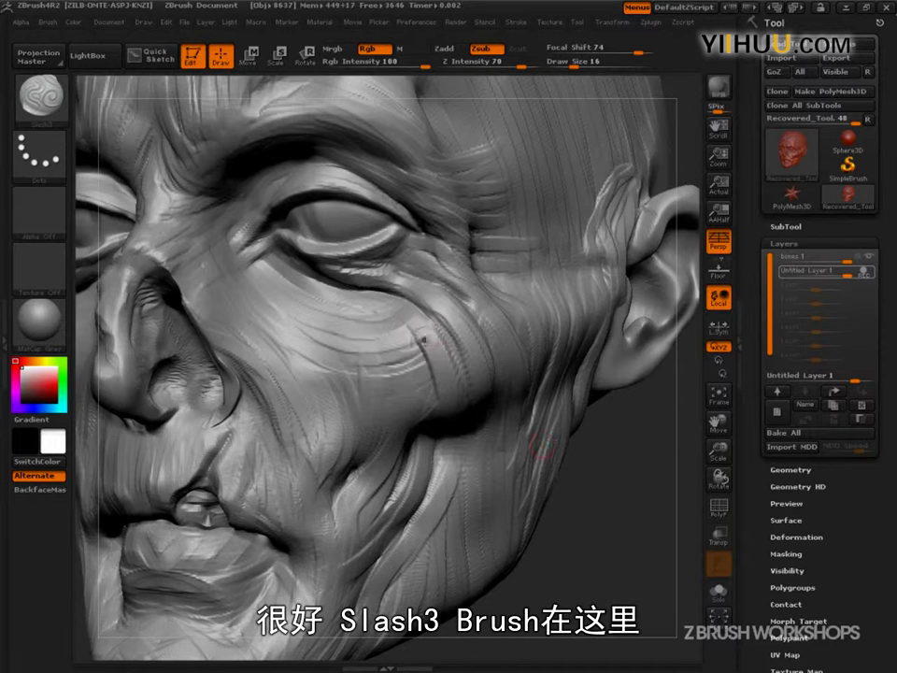
pyautogui.moveTo(347, 351)
pyautogui.mouseDown()
pyautogui.moveTo(321, 372)
pyautogui.moveTo(378, 409)
pyautogui.moveTo(439, 422)
pyautogui.moveTo(478, 369)
pyautogui.moveTo(469, 329)
pyautogui.moveTo(448, 318)
pyautogui.moveTo(418, 340)
pyautogui.mouseUp()
pyautogui.moveTo(612, 504)
pyautogui.mouseDown()
pyautogui.moveTo(639, 434)
pyautogui.moveTo(625, 426)
pyautogui.moveTo(525, 479)
pyautogui.mouseUp()
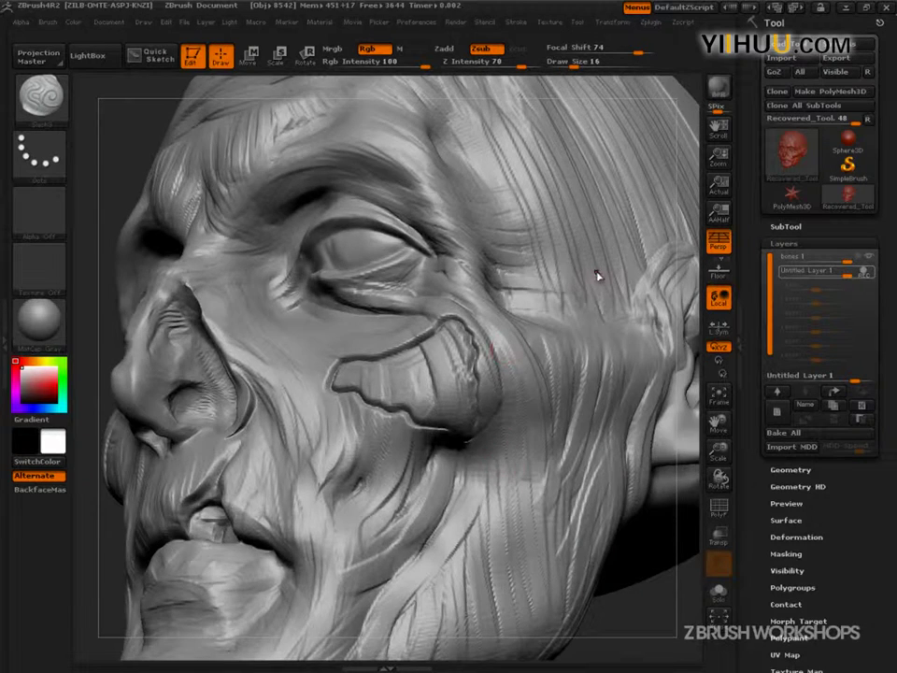
# Step: Rework the surface inside the outlined cheek patch with ClayBuildup strokes at draw size 41
pyautogui.moveTo(653, 612); pyautogui.dragTo(673, 637)
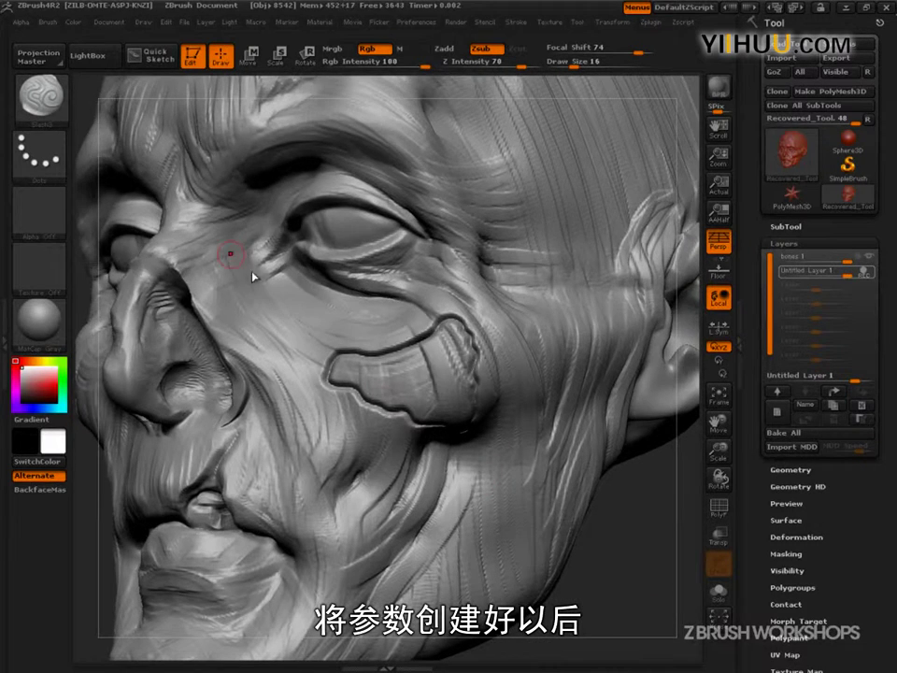
pyautogui.click(38, 98)
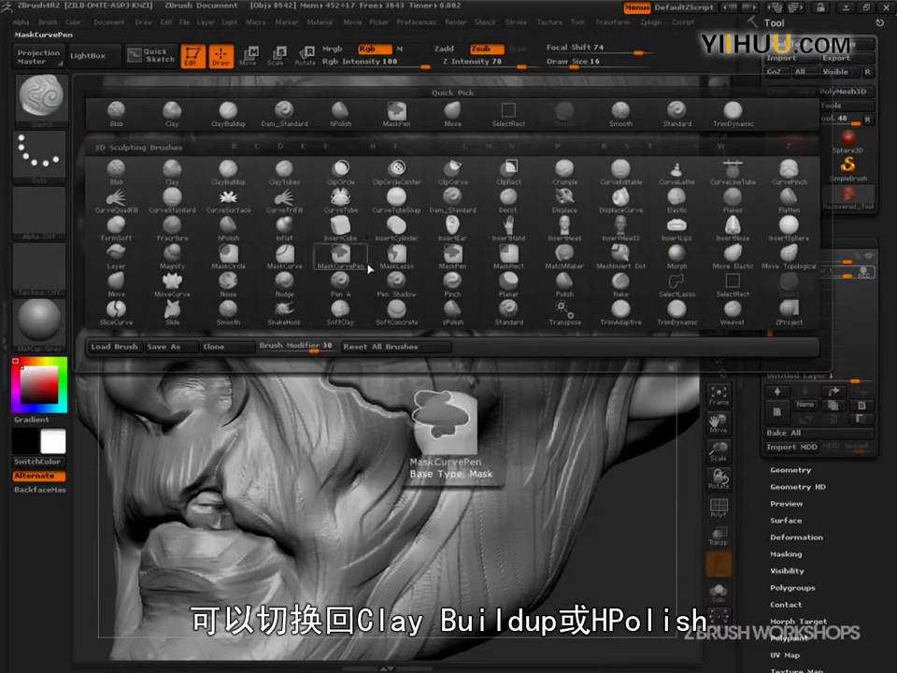
pyautogui.click(229, 169)
pyautogui.press('s')
pyautogui.moveTo(450, 381)
pyautogui.mouseDown()
pyautogui.moveTo(467, 381)
pyautogui.moveTo(434, 339)
pyautogui.moveTo(396, 379)
pyautogui.moveTo(377, 361)
pyautogui.moveTo(345, 369)
pyautogui.moveTo(402, 385)
pyautogui.moveTo(436, 366)
pyautogui.moveTo(473, 370)
pyautogui.moveTo(401, 380)
pyautogui.moveTo(345, 369)
pyautogui.moveTo(408, 404)
pyautogui.moveTo(445, 383)
pyautogui.mouseUp()
pyautogui.moveTo(631, 560); pyautogui.dragTo(600, 520)
pyautogui.moveTo(434, 407)
pyautogui.mouseDown()
pyautogui.moveTo(465, 416)
pyautogui.moveTo(436, 361)
pyautogui.moveTo(425, 384)
pyautogui.moveTo(402, 369)
pyautogui.moveTo(392, 397)
pyautogui.moveTo(364, 378)
pyautogui.moveTo(443, 391)
pyautogui.moveTo(459, 415)
pyautogui.moveTo(467, 464)
pyautogui.moveTo(495, 457)
pyautogui.moveTo(380, 410)
pyautogui.mouseUp()
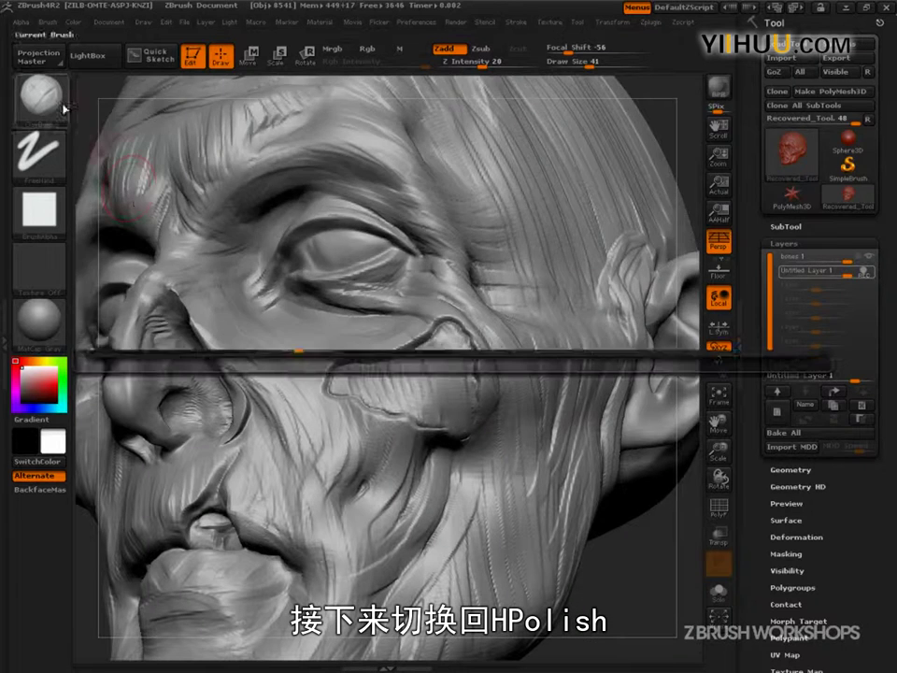
# Step: Flatten the inside of the cheek patch into hard bone with the hPolish brush at draw size 41
pyautogui.click(39, 98)
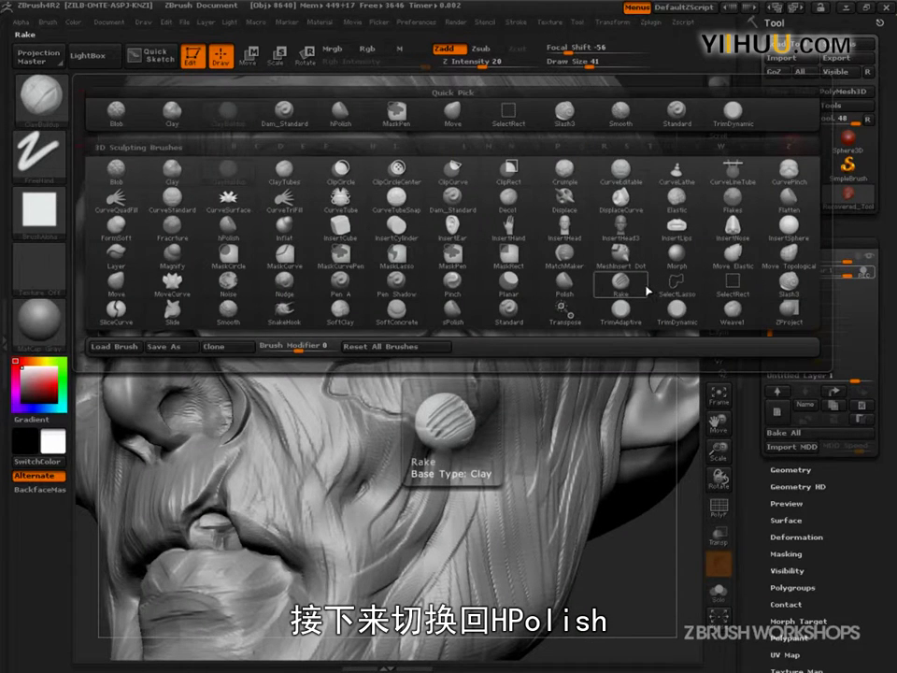
pyautogui.click(220, 233)
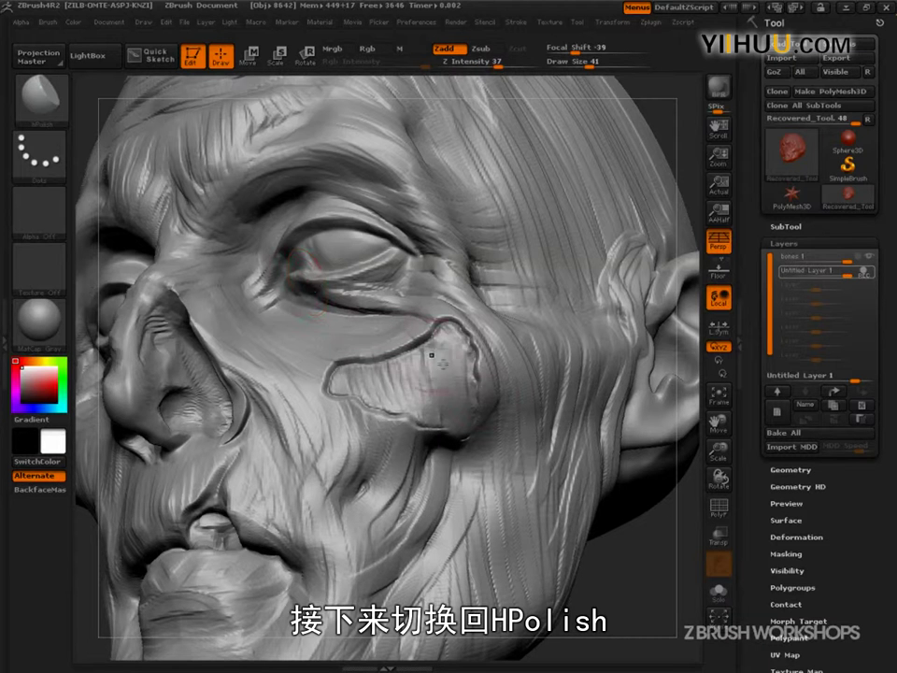
pyautogui.moveTo(447, 366)
pyautogui.mouseDown()
pyautogui.moveTo(452, 359)
pyautogui.moveTo(426, 382)
pyautogui.moveTo(442, 344)
pyautogui.moveTo(393, 372)
pyautogui.moveTo(357, 376)
pyautogui.mouseUp()
# Step: Polish the cheek bone patch up to its torn skin edges with the hPolish brush at draw size 24
pyautogui.press('s')
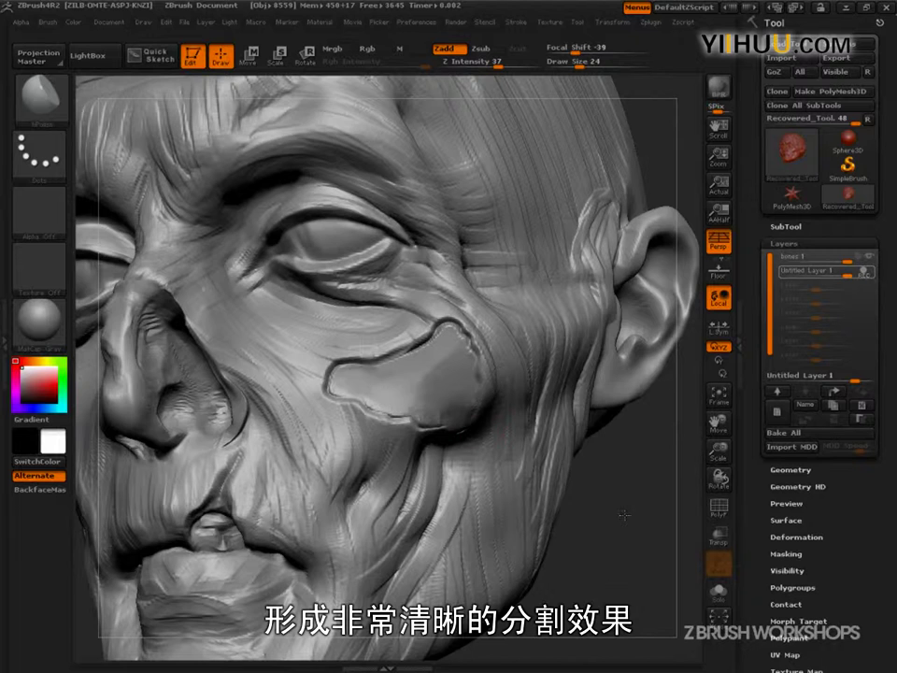
pyautogui.moveTo(583, 484); pyautogui.dragTo(505, 472)
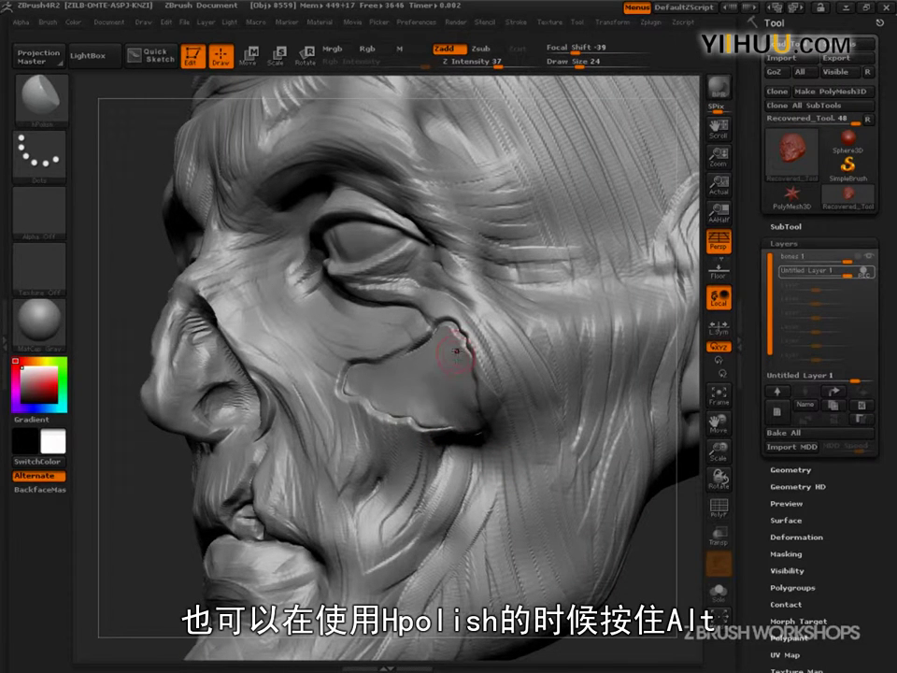
pyautogui.press('shift')
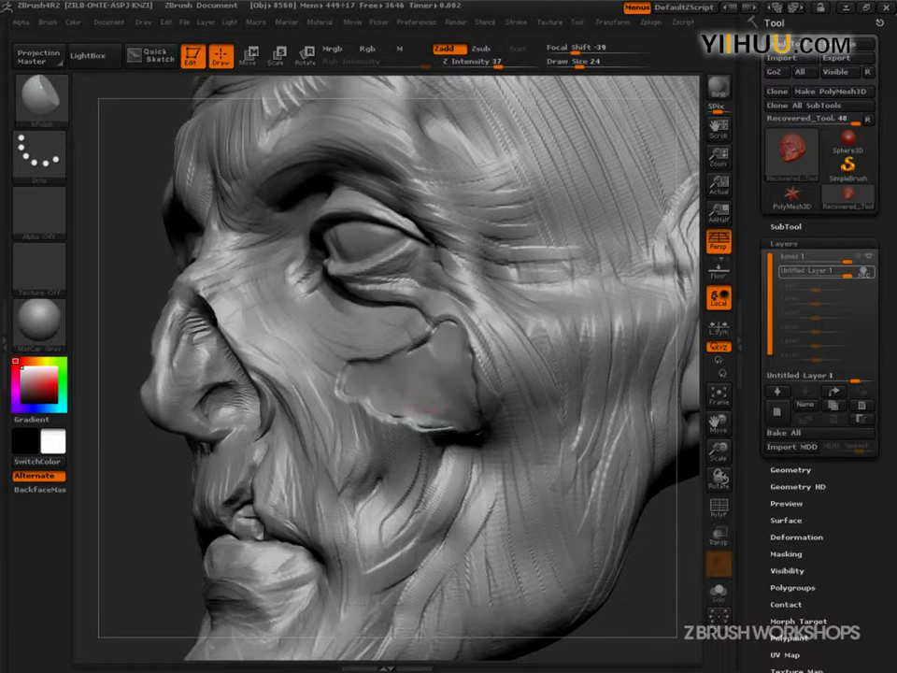
pyautogui.moveTo(671, 598); pyautogui.dragTo(639, 600)
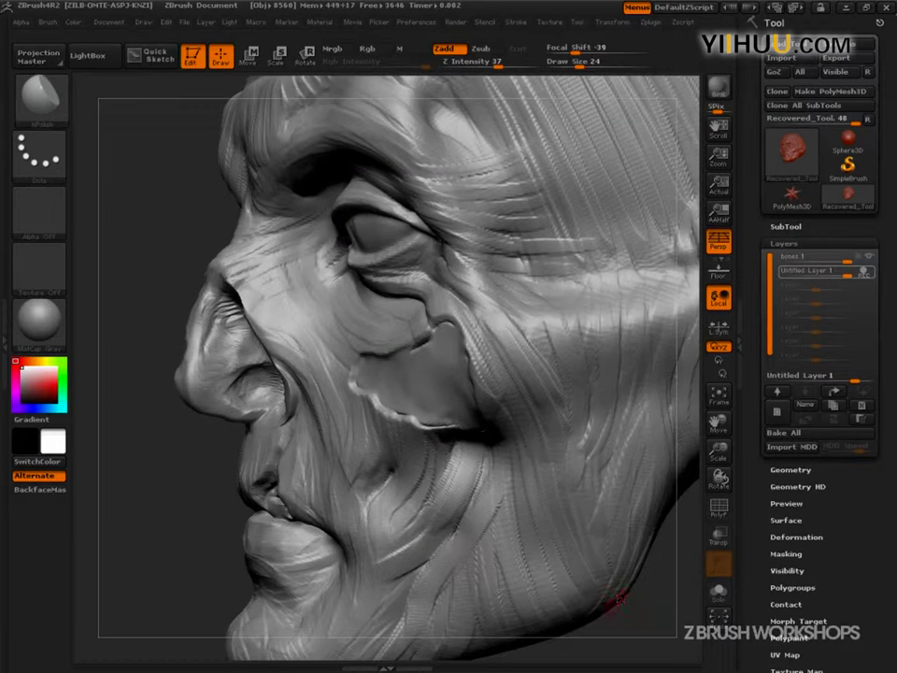
# Step: Carve the lower torn skin edge of the cheek patch with the Dam_Standard brush at draw size 51, then smooth it at draw size 34
pyautogui.click(40, 97)
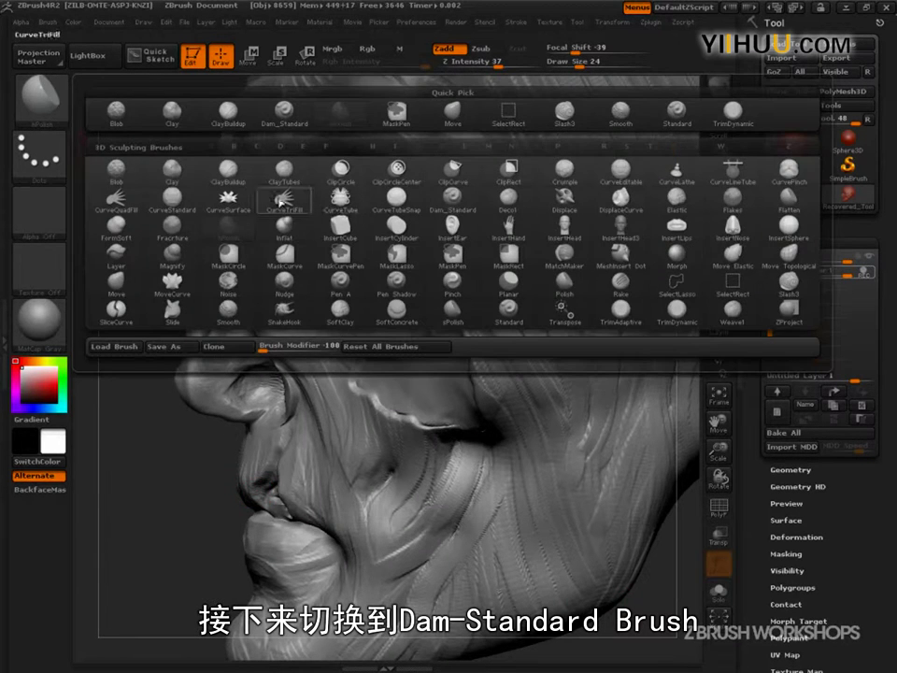
pyautogui.click(284, 111)
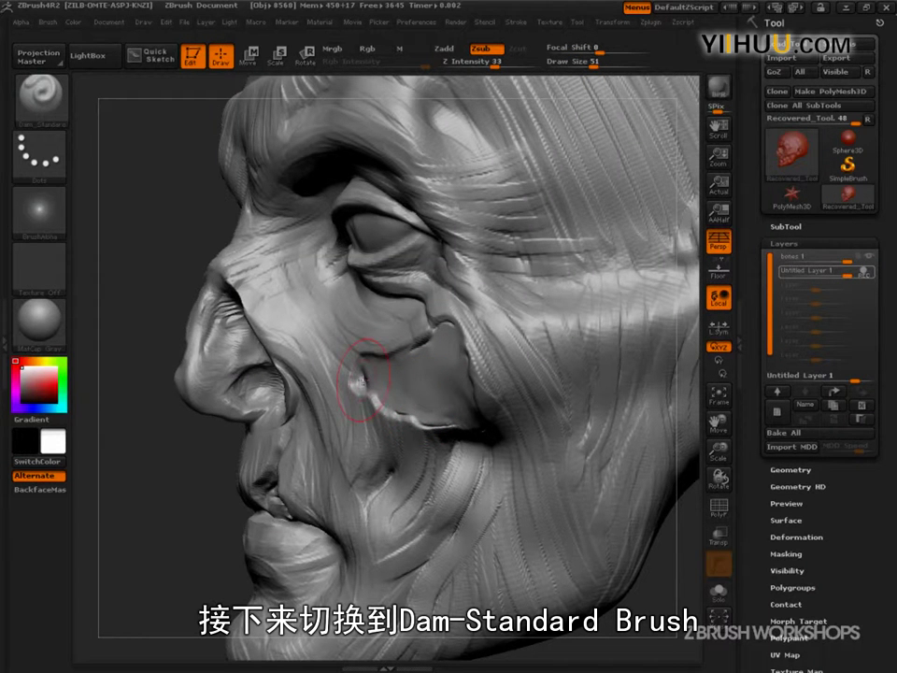
pyautogui.moveTo(370, 383); pyautogui.dragTo(477, 432)
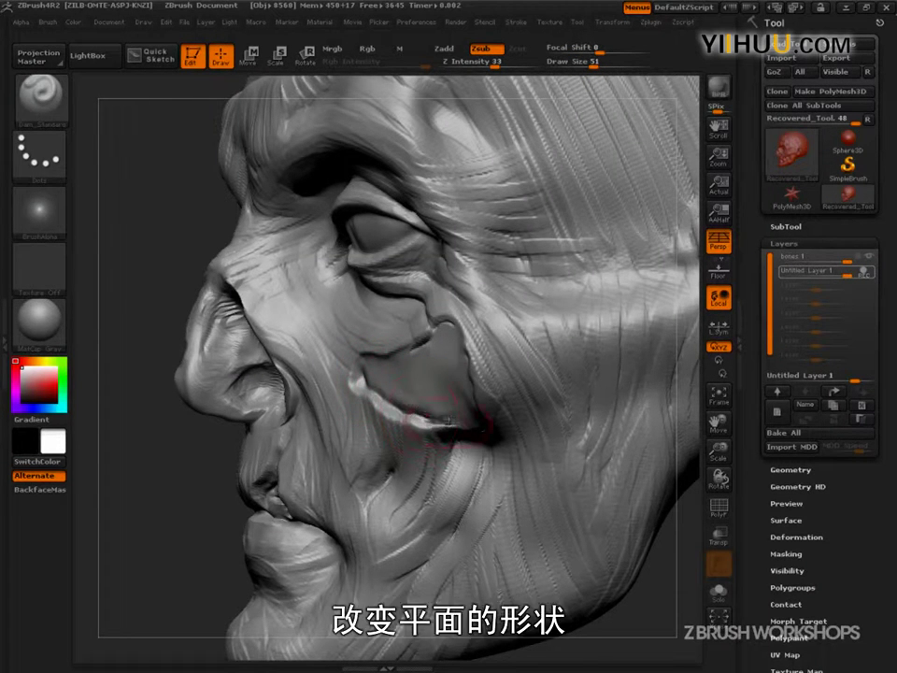
pyautogui.moveTo(375, 384); pyautogui.dragTo(476, 430)
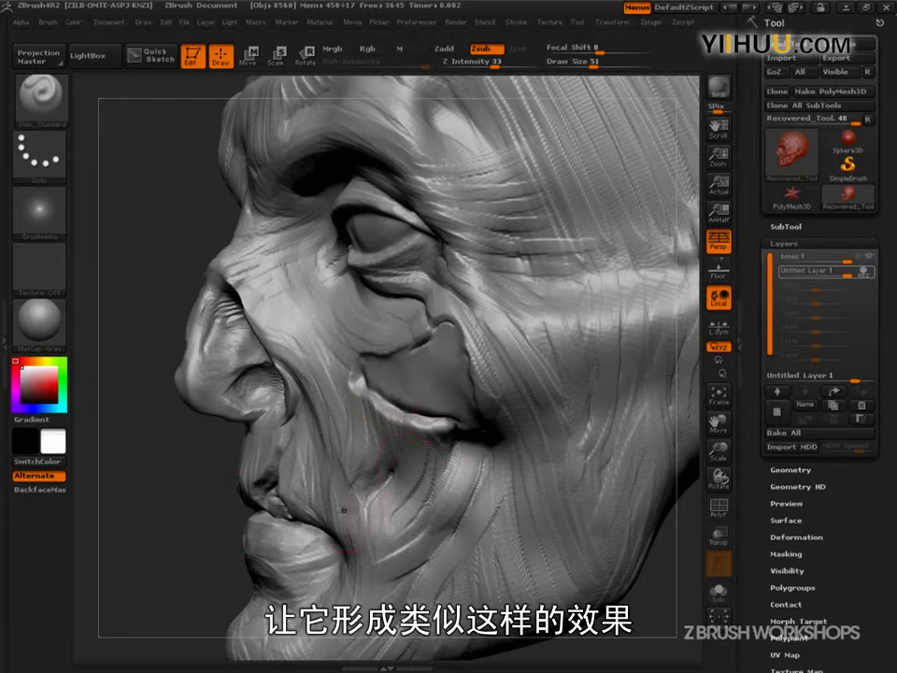
pyautogui.moveTo(176, 543); pyautogui.dragTo(121, 536)
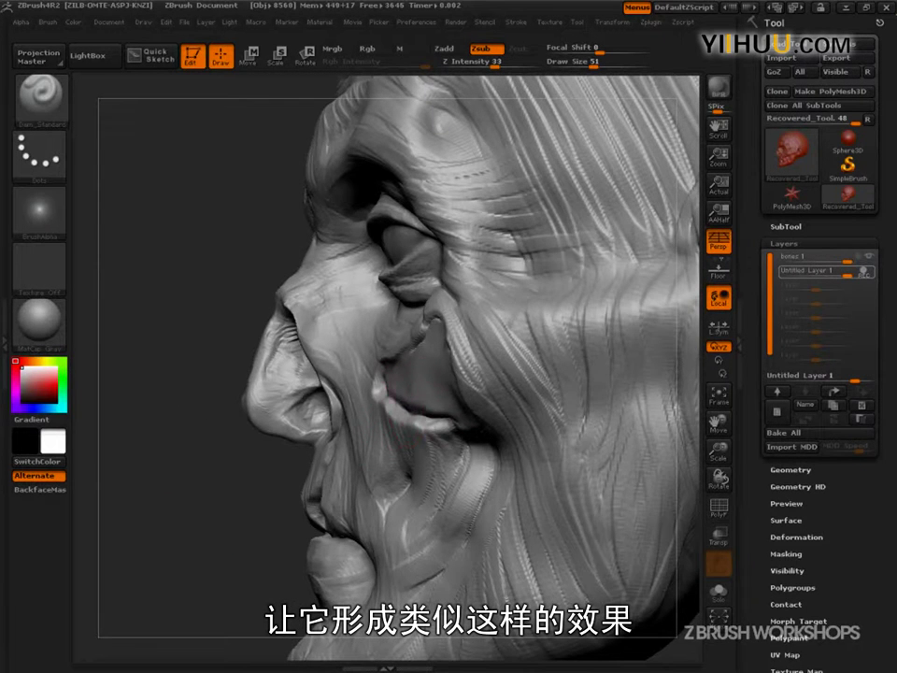
pyautogui.moveTo(200, 548); pyautogui.dragTo(240, 563)
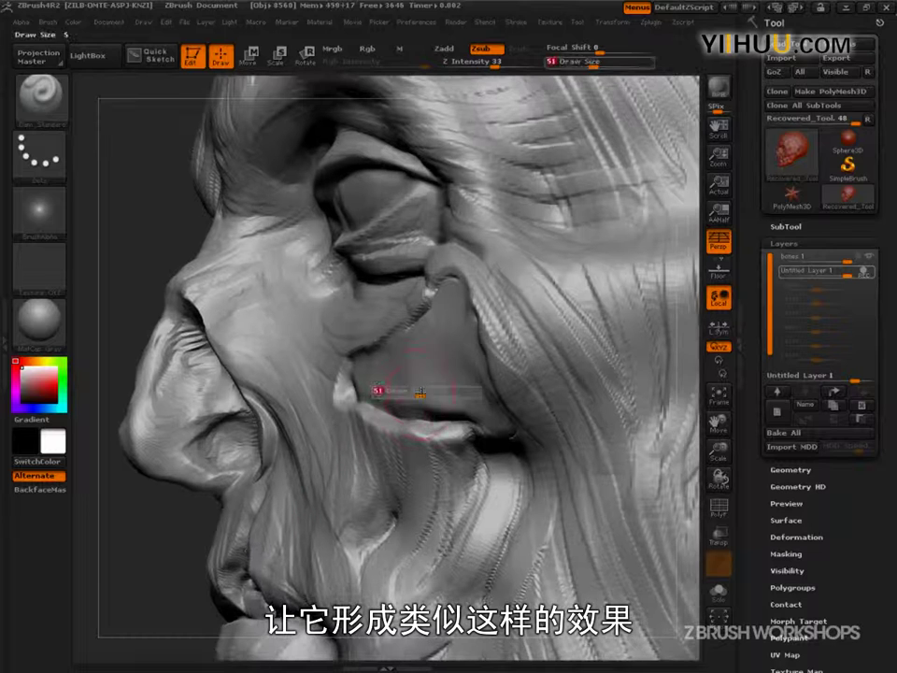
pyautogui.press('shift')
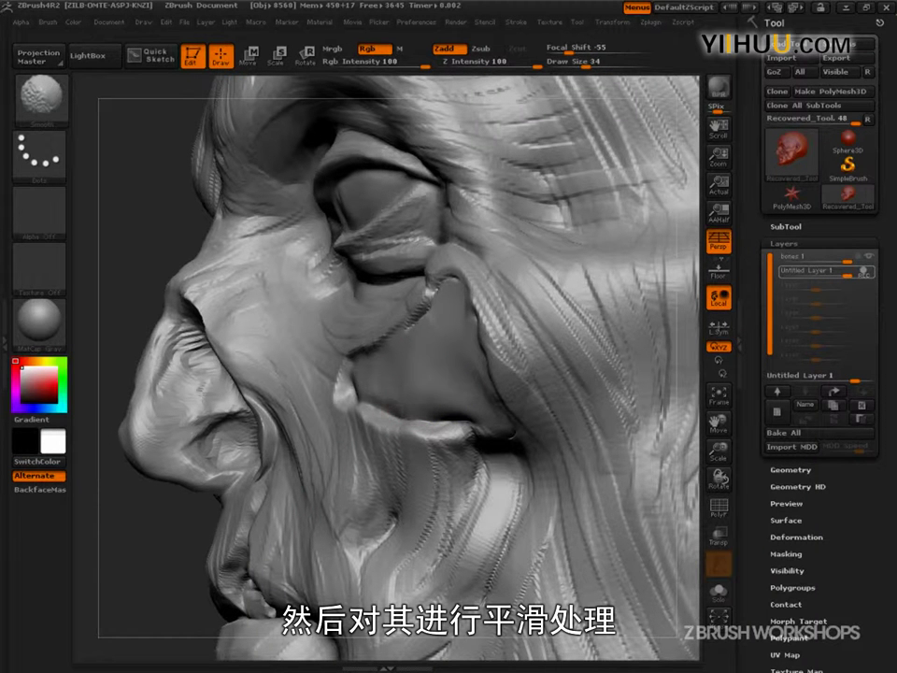
# Step: Refine the cheek patch surface with the hPolish brush and smooth its upper and outer rim at draw size 16
pyautogui.press('b')
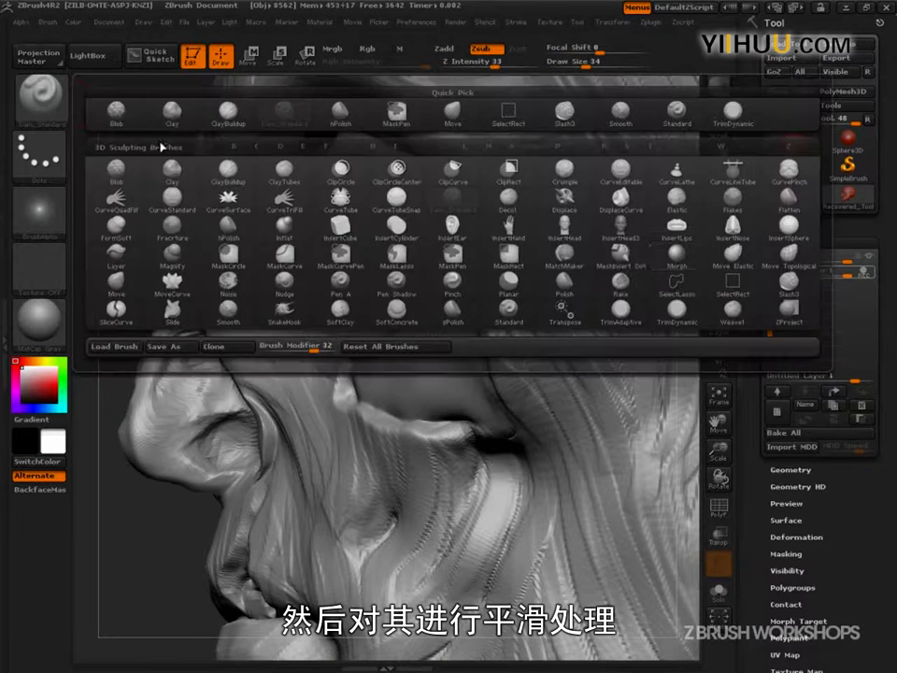
pyautogui.click(228, 227)
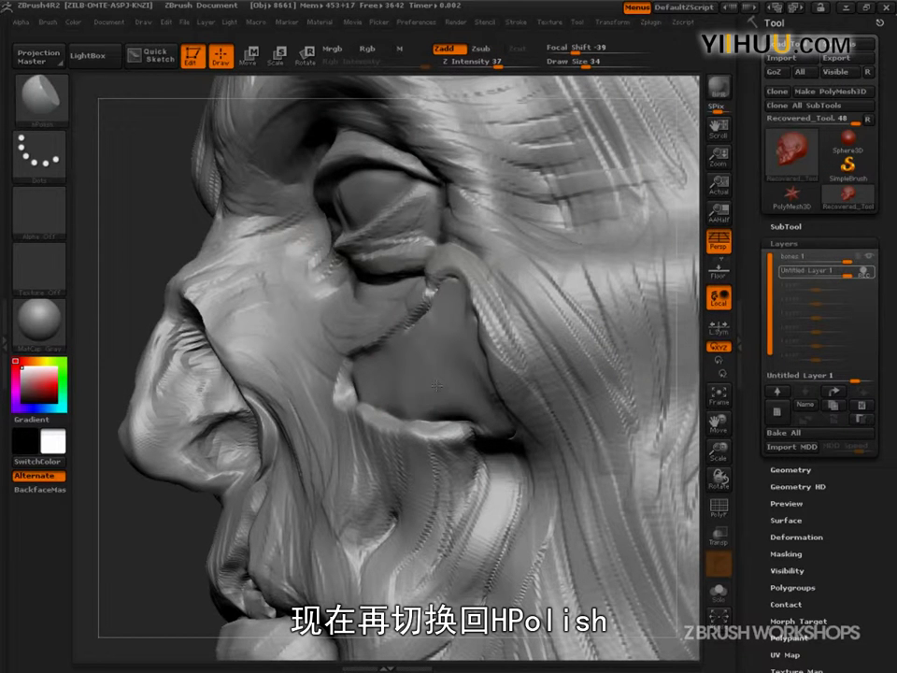
pyautogui.moveTo(170, 571)
pyautogui.keyDown('alt'); pyautogui.mouseDown()
pyautogui.moveTo(187, 451)
pyautogui.moveTo(275, 496)
pyautogui.moveTo(280, 519)
pyautogui.moveTo(416, 560)
pyautogui.moveTo(548, 543)
pyautogui.moveTo(629, 599)
pyautogui.moveTo(645, 636)
pyautogui.moveTo(654, 542)
pyautogui.moveTo(670, 598)
pyautogui.mouseUp(); pyautogui.keyUp('alt')
pyautogui.keyDown('shift'); pyautogui.moveTo(493, 383); pyautogui.dragTo(460, 348); pyautogui.keyUp('shift')
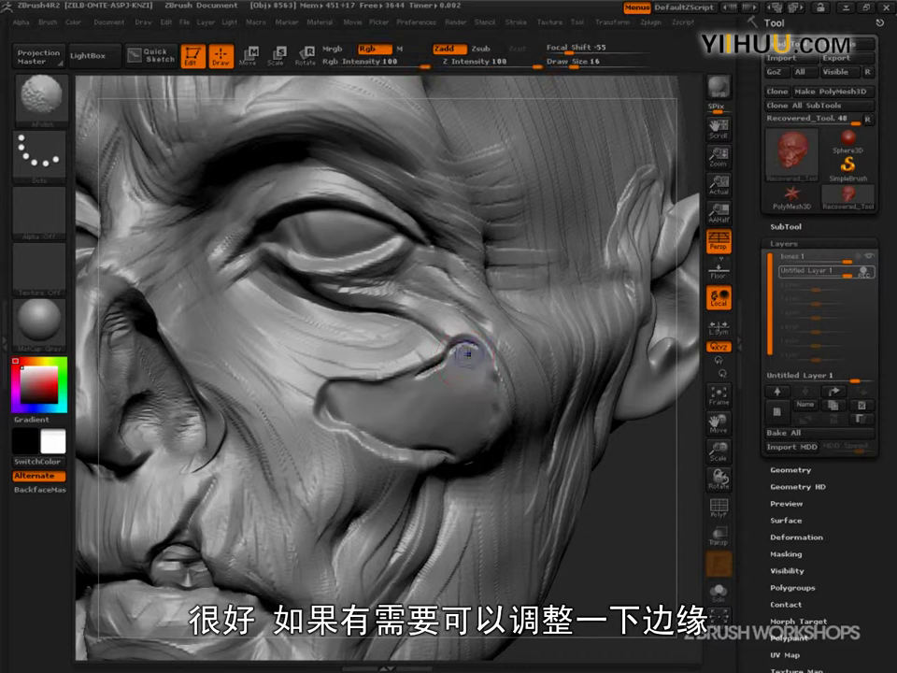
pyautogui.press('shift')
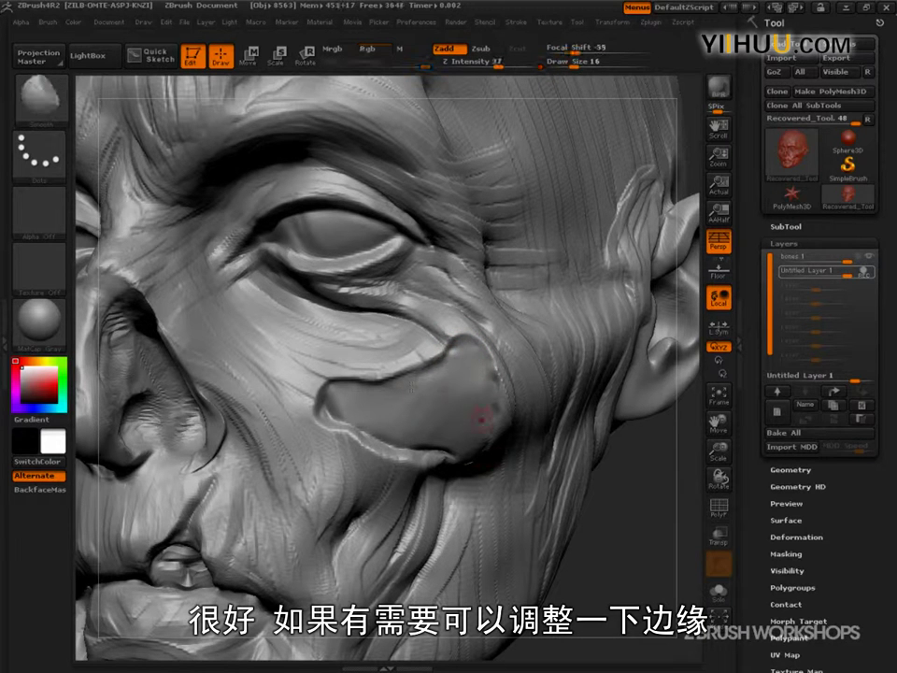
# Step: Cut short ragged notches into the upper and ear-side edges of the cheek patch with the Dam_Standard brush at draw size 16
pyautogui.press('b')
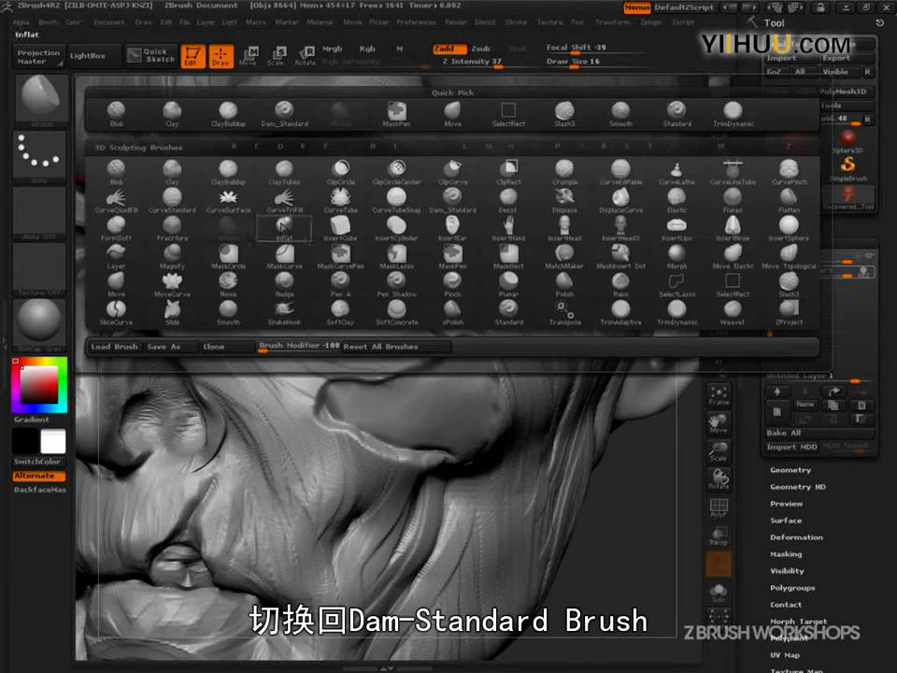
pyautogui.click(454, 198)
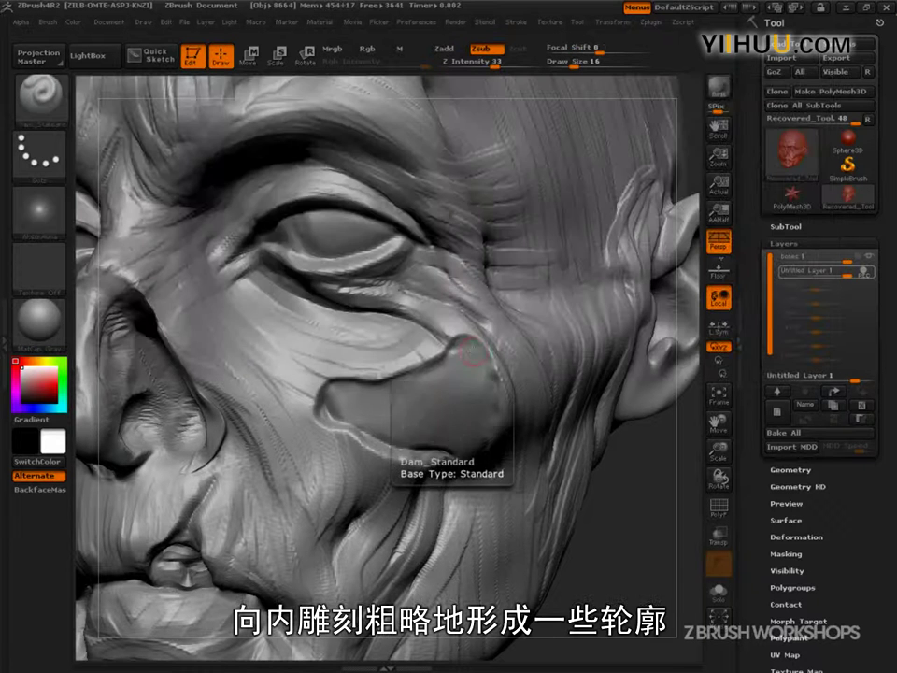
pyautogui.moveTo(459, 353)
pyautogui.mouseDown()
pyautogui.moveTo(431, 370)
pyautogui.moveTo(411, 361)
pyautogui.moveTo(433, 371)
pyautogui.moveTo(352, 340)
pyautogui.moveTo(394, 387)
pyautogui.moveTo(387, 361)
pyautogui.moveTo(361, 361)
pyautogui.moveTo(353, 371)
pyautogui.mouseUp()
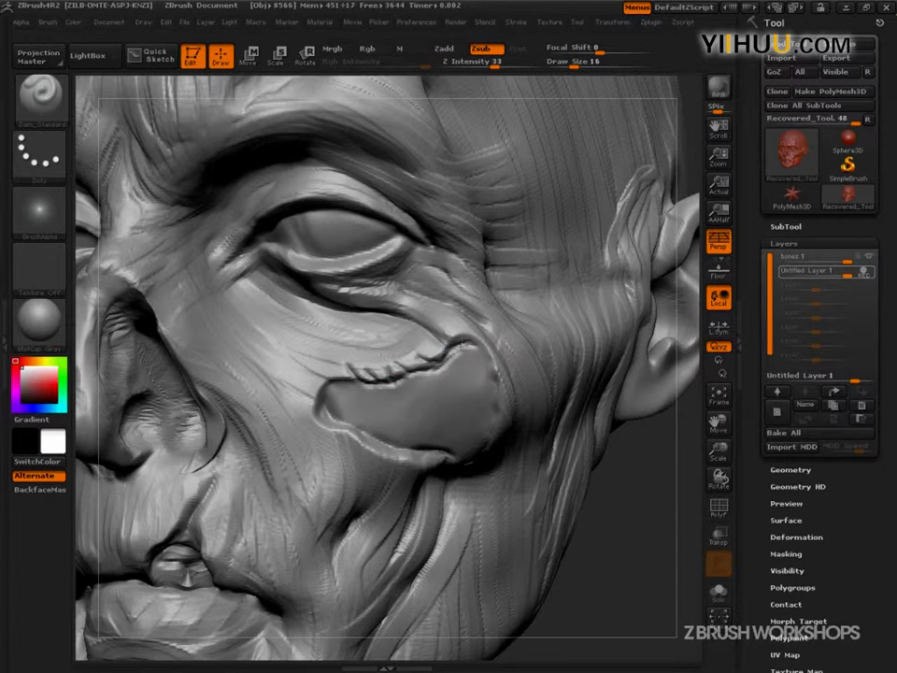
pyautogui.moveTo(628, 519); pyautogui.dragTo(652, 525)
pyautogui.moveTo(466, 337)
pyautogui.mouseDown()
pyautogui.moveTo(469, 323)
pyautogui.moveTo(447, 324)
pyautogui.mouseUp()
pyautogui.moveTo(482, 359); pyautogui.dragTo(507, 400)
# Step: Continue the torn Dam_Standard cuts around the nose-side and lower edges of the cheek patch, enlarging the brush to draw size 41
pyautogui.moveTo(637, 512); pyautogui.dragTo(535, 482)
pyautogui.moveTo(353, 381)
pyautogui.mouseDown()
pyautogui.moveTo(311, 364)
pyautogui.moveTo(313, 398)
pyautogui.mouseUp()
pyautogui.moveTo(628, 509); pyautogui.dragTo(537, 500)
pyautogui.moveTo(380, 439)
pyautogui.mouseDown()
pyautogui.moveTo(368, 453)
pyautogui.moveTo(384, 465)
pyautogui.mouseUp()
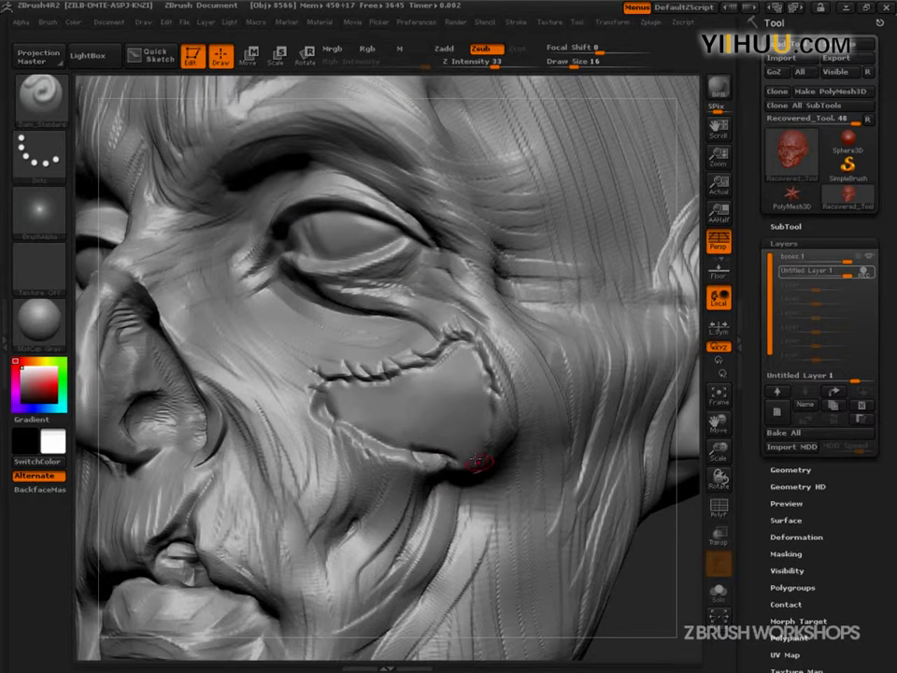
pyautogui.press('s')
pyautogui.moveTo(447, 452); pyautogui.dragTo(460, 452)
# Step: Bridge the lower ear-side corner of the cheek patch to the surrounding flesh with ClayBuildup strokes at draw size 22
pyautogui.click(47, 108)
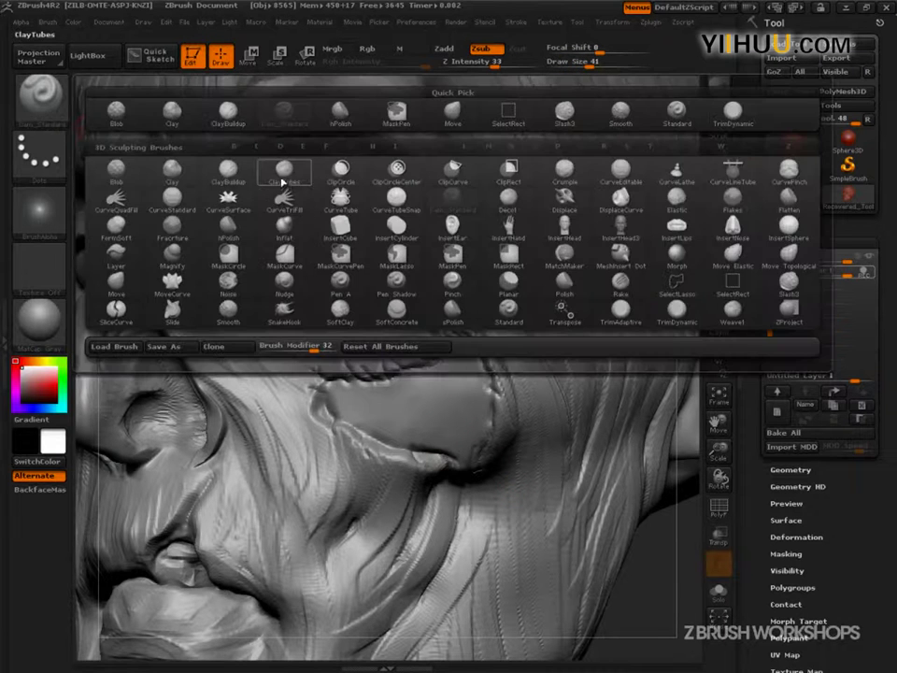
pyautogui.click(285, 179)
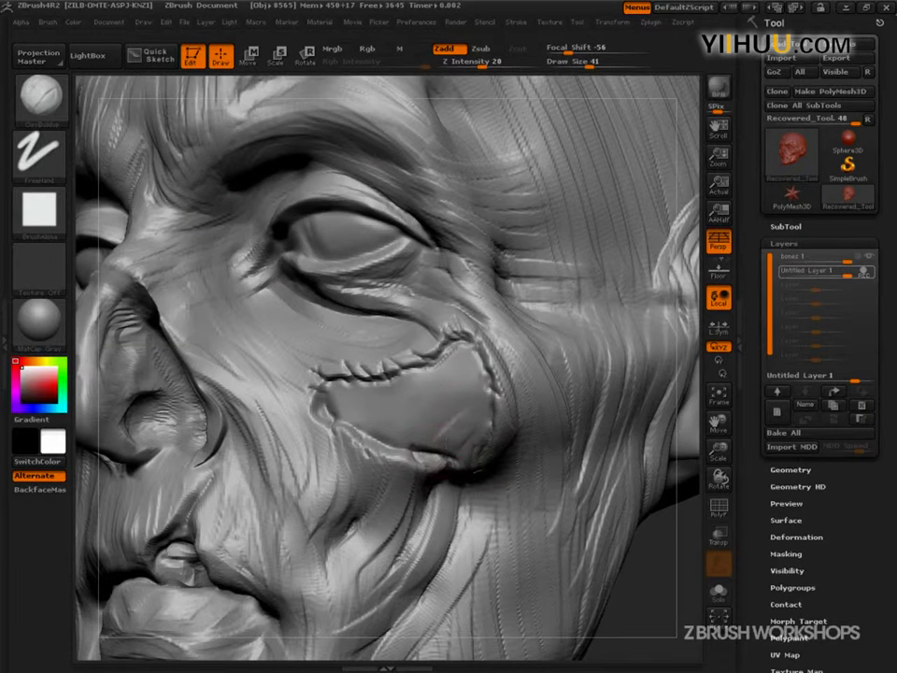
pyautogui.write('s22')
pyautogui.press('Return')
pyautogui.moveTo(470, 421)
pyautogui.mouseDown()
pyautogui.moveTo(452, 437)
pyautogui.moveTo(474, 429)
pyautogui.moveTo(464, 450)
pyautogui.moveTo(465, 434)
pyautogui.moveTo(445, 450)
pyautogui.moveTo(449, 460)
pyautogui.moveTo(435, 458)
pyautogui.moveTo(452, 461)
pyautogui.mouseUp()
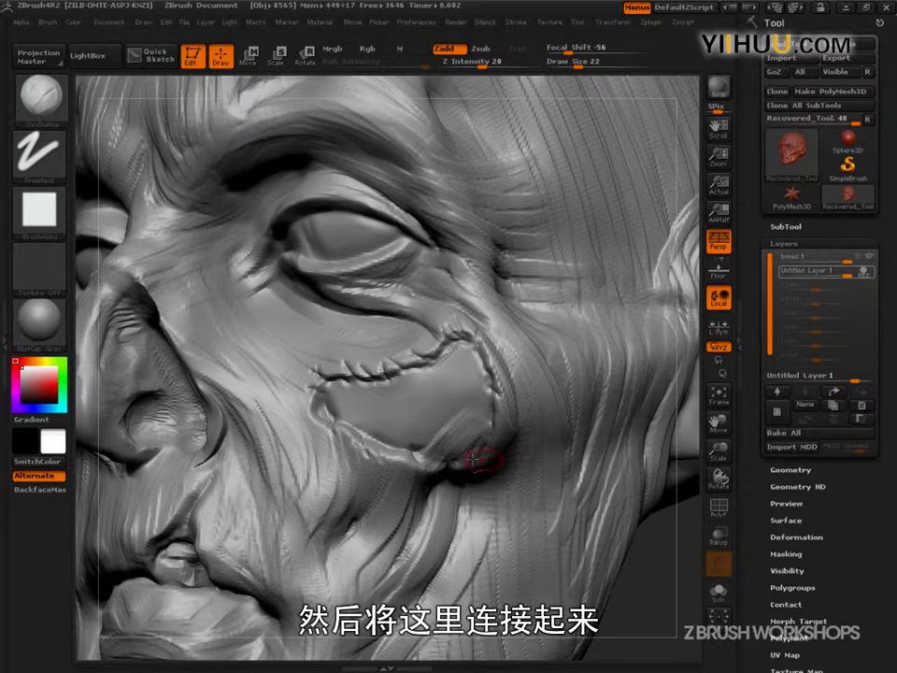
# Step: Add muscle-fibre strokes to the nose-side end of the cheek patch with ClayBuildup, then enlarge the brush to draw size 33
pyautogui.moveTo(657, 577); pyautogui.dragTo(537, 483)
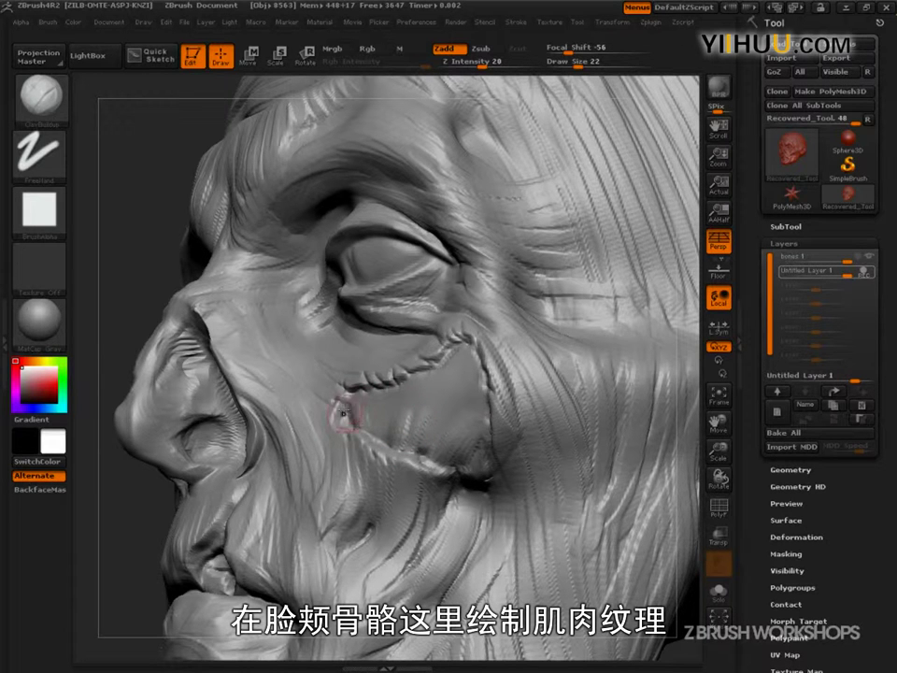
pyautogui.press(']')
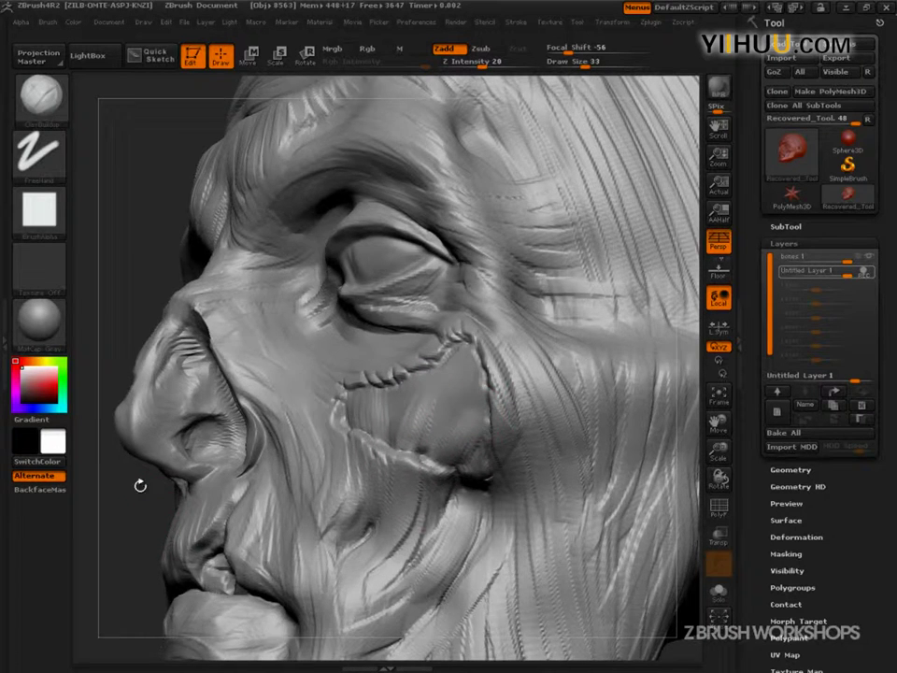
pyautogui.press('f')
pyautogui.moveTo(137, 450); pyautogui.dragTo(598, 460)
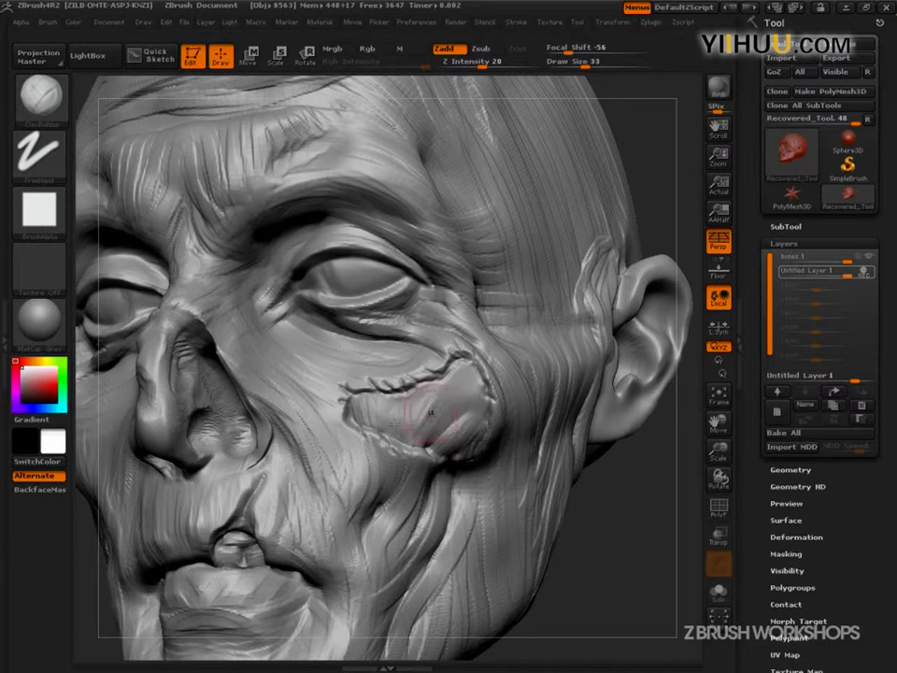
# Step: Draw fine edges and ridges across the exposed cheekbone patch with the ClayBuildup brush at draw size 16
pyautogui.press('s')
pyautogui.click(421, 416)
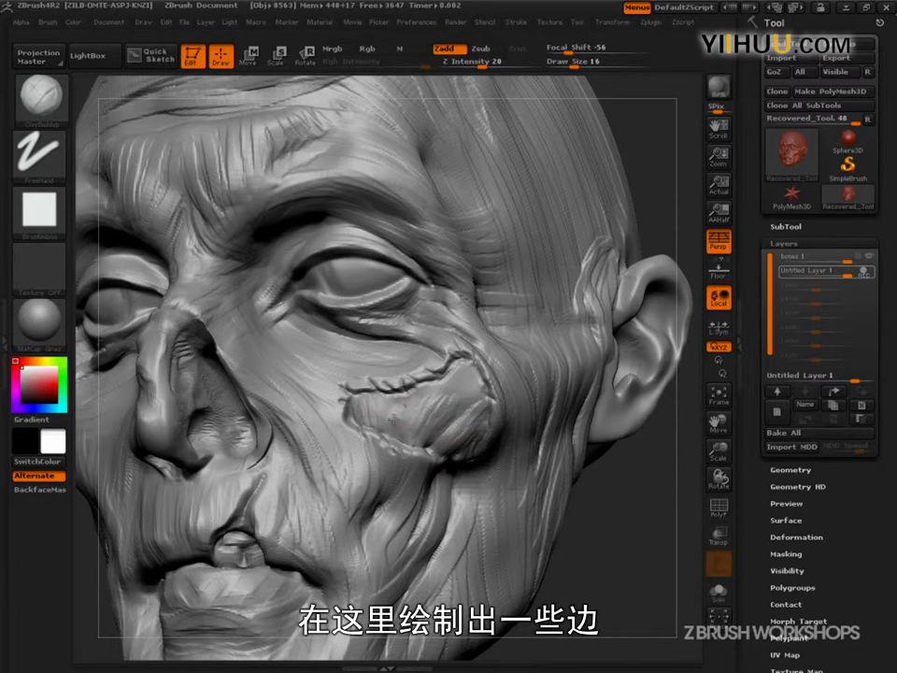
pyautogui.press('f')
pyautogui.moveTo(550, 512); pyautogui.dragTo(592, 572)
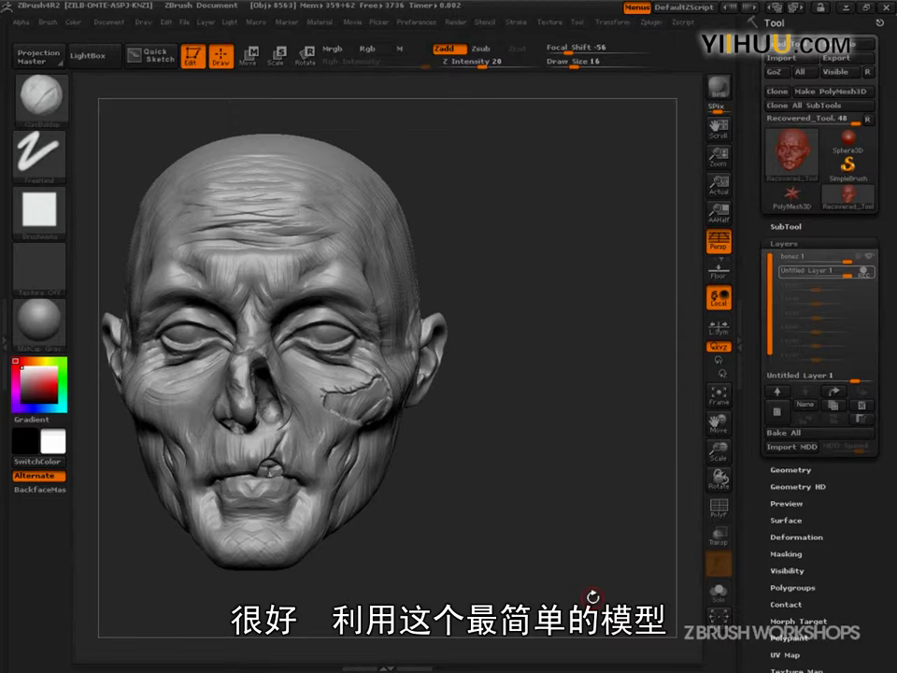
pyautogui.hotkey('ctrl', 'shift', 'd')
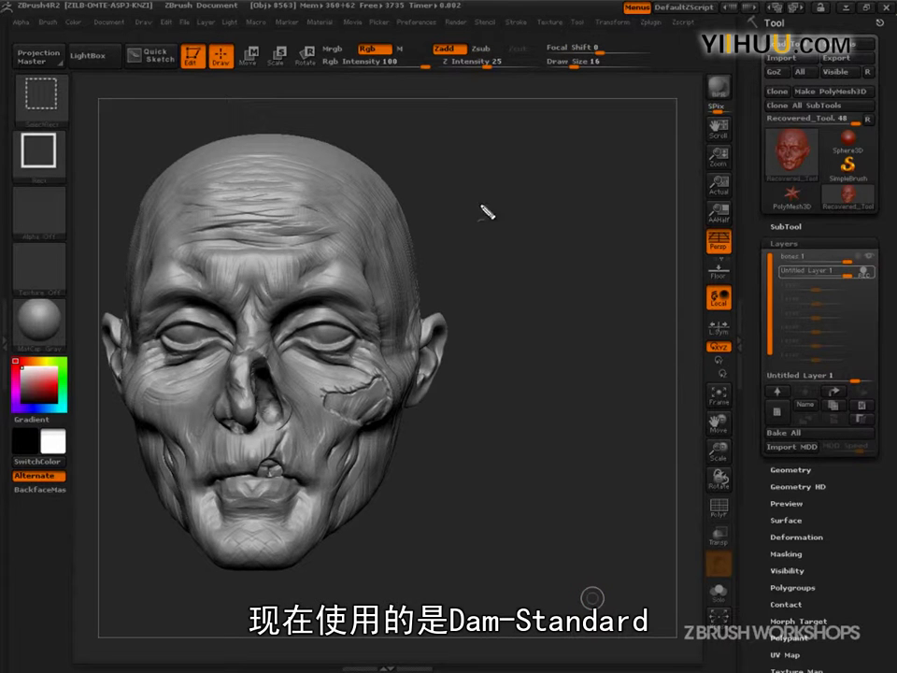
pyautogui.moveTo(445, 123)
pyautogui.mouseDown()
pyautogui.moveTo(458, 187)
pyautogui.moveTo(527, 173)
pyautogui.moveTo(542, 154)
pyautogui.moveTo(598, 131)
pyautogui.moveTo(644, 140)
pyautogui.moveTo(690, 138)
pyautogui.moveTo(719, 123)
pyautogui.moveTo(739, 131)
pyautogui.mouseUp()
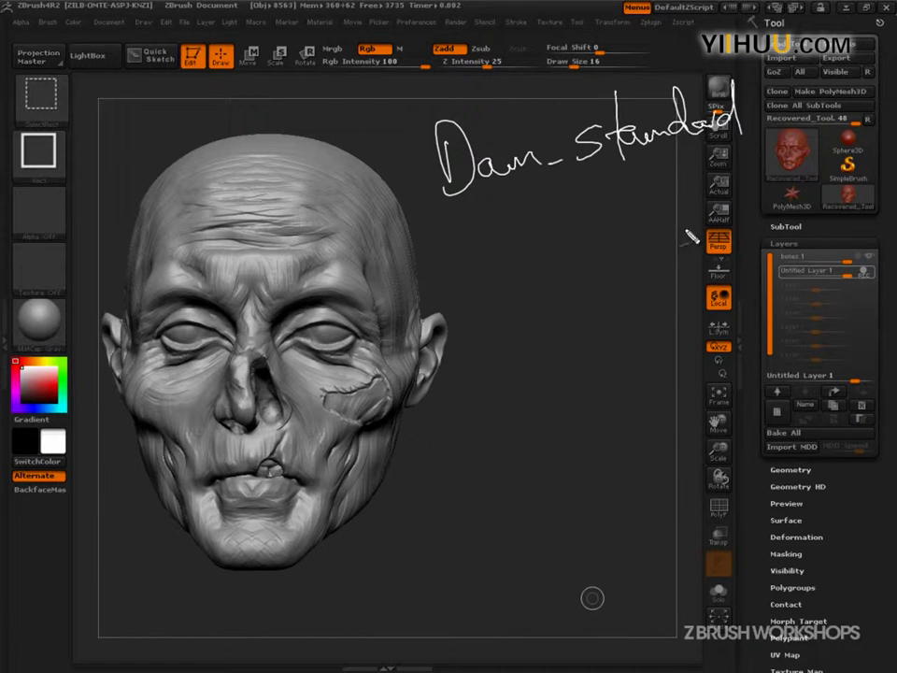
pyautogui.moveTo(472, 206)
pyautogui.mouseDown()
pyautogui.moveTo(523, 224)
pyautogui.moveTo(659, 213)
pyautogui.mouseUp()
pyautogui.moveTo(476, 267)
pyautogui.mouseDown()
pyautogui.moveTo(481, 322)
pyautogui.moveTo(577, 284)
pyautogui.mouseUp()
pyautogui.moveTo(515, 280)
pyautogui.mouseDown()
pyautogui.moveTo(528, 235)
pyautogui.moveTo(560, 271)
pyautogui.moveTo(691, 266)
pyautogui.moveTo(733, 245)
pyautogui.mouseUp()
pyautogui.moveTo(481, 394)
pyautogui.mouseDown()
pyautogui.moveTo(509, 369)
pyautogui.moveTo(579, 392)
pyautogui.moveTo(632, 365)
pyautogui.moveTo(666, 364)
pyautogui.mouseUp()
pyautogui.moveTo(471, 397)
pyautogui.mouseDown()
pyautogui.moveTo(285, 458)
pyautogui.moveTo(295, 460)
pyautogui.mouseUp()
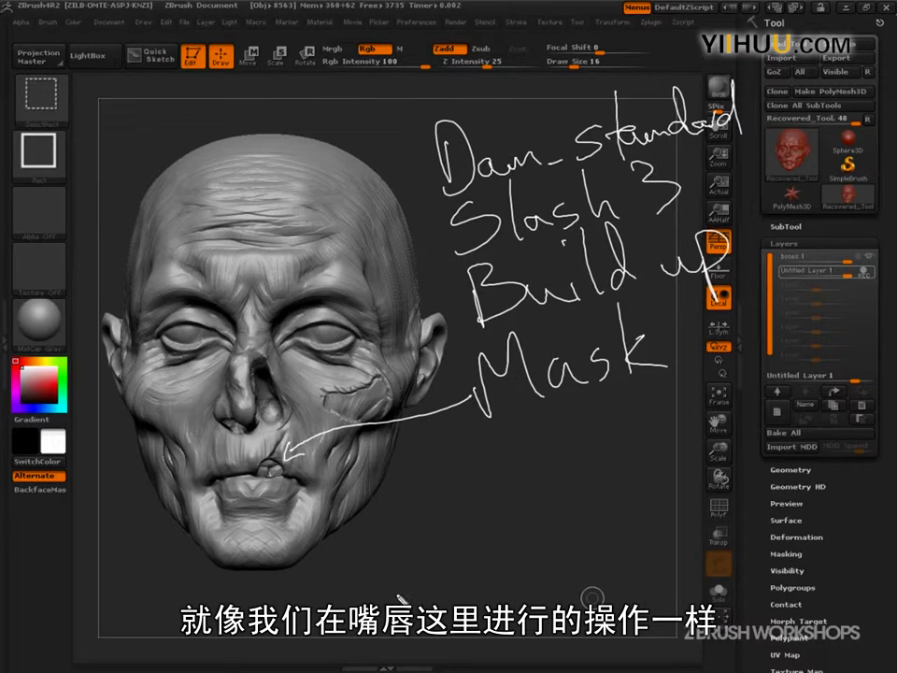
pyautogui.moveTo(472, 304)
pyautogui.mouseDown()
pyautogui.moveTo(289, 446)
pyautogui.moveTo(262, 476)
pyautogui.moveTo(273, 480)
pyautogui.mouseUp()
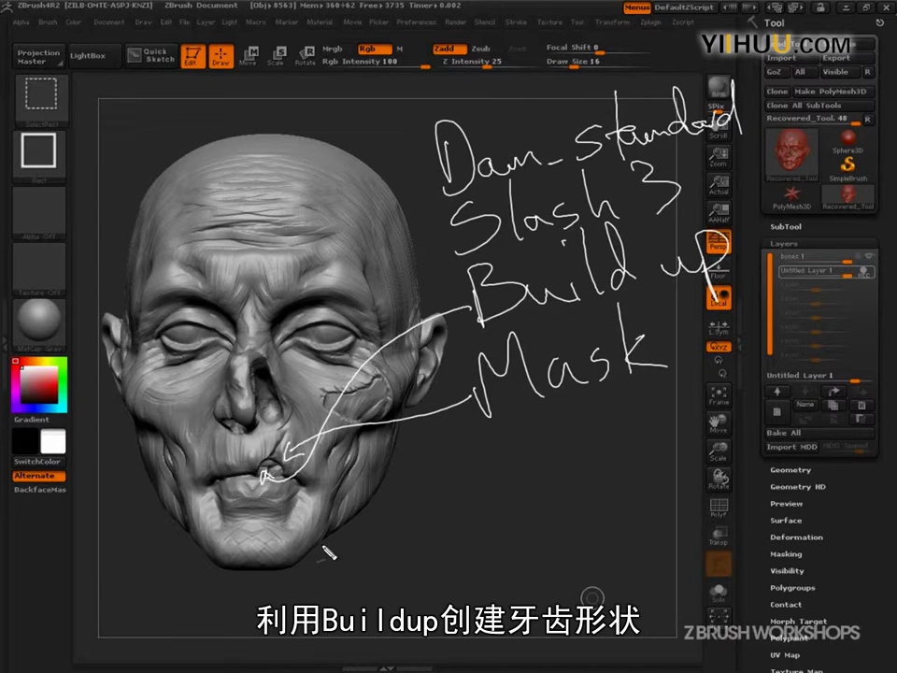
pyautogui.moveTo(450, 227); pyautogui.dragTo(316, 386)
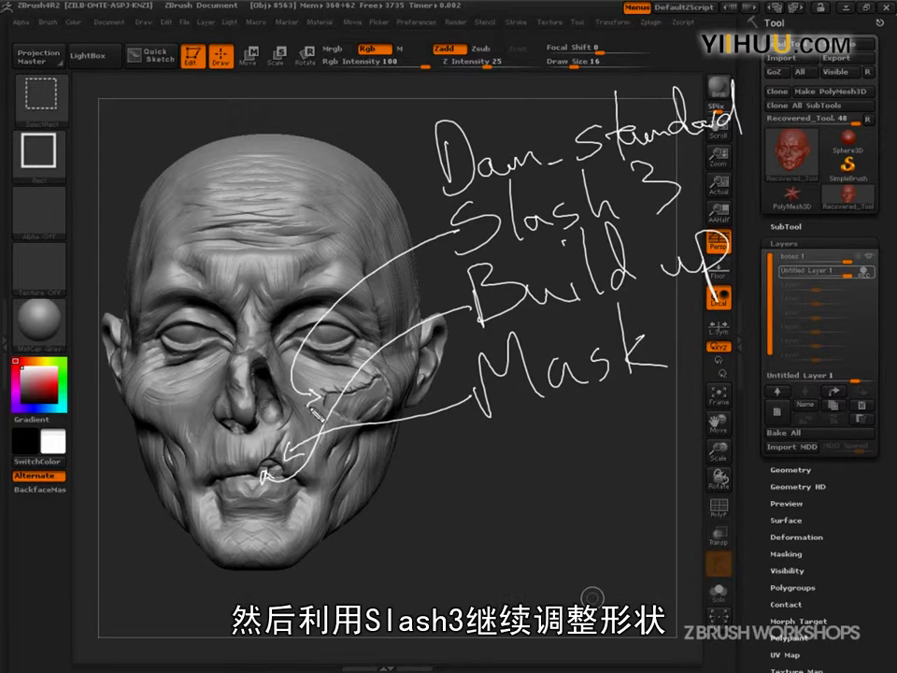
pyautogui.moveTo(445, 173)
pyautogui.mouseDown()
pyautogui.moveTo(397, 406)
pyautogui.moveTo(375, 382)
pyautogui.moveTo(386, 384)
pyautogui.mouseUp()
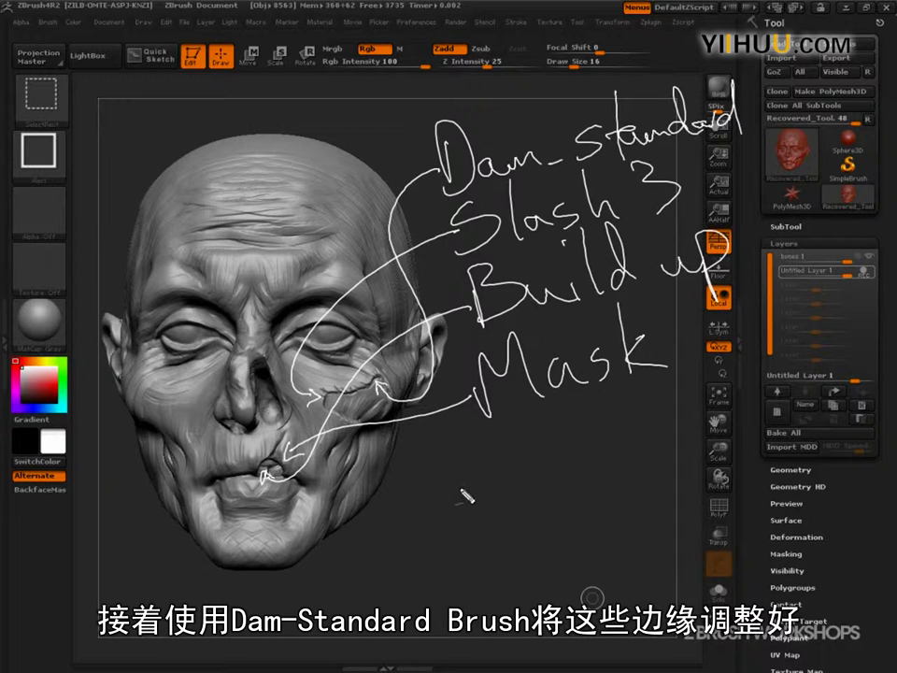